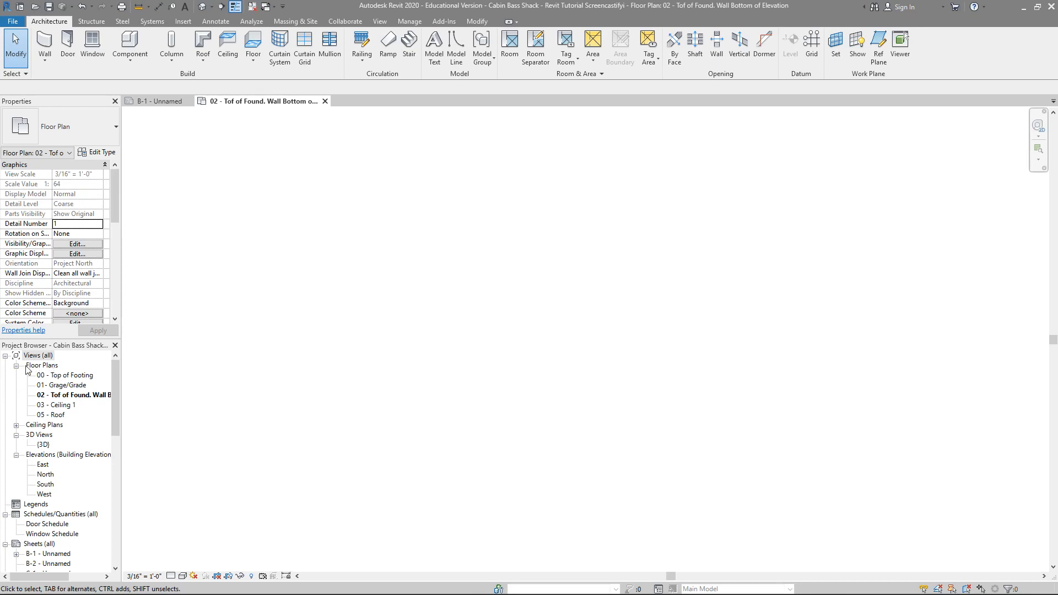
Step: Start the Wall command with type Exterior 1 - 6 1/2" Siding - DSouth, height up to 03 - Ceiling 1 and location line Finish Face: Exterior
click(102, 384)
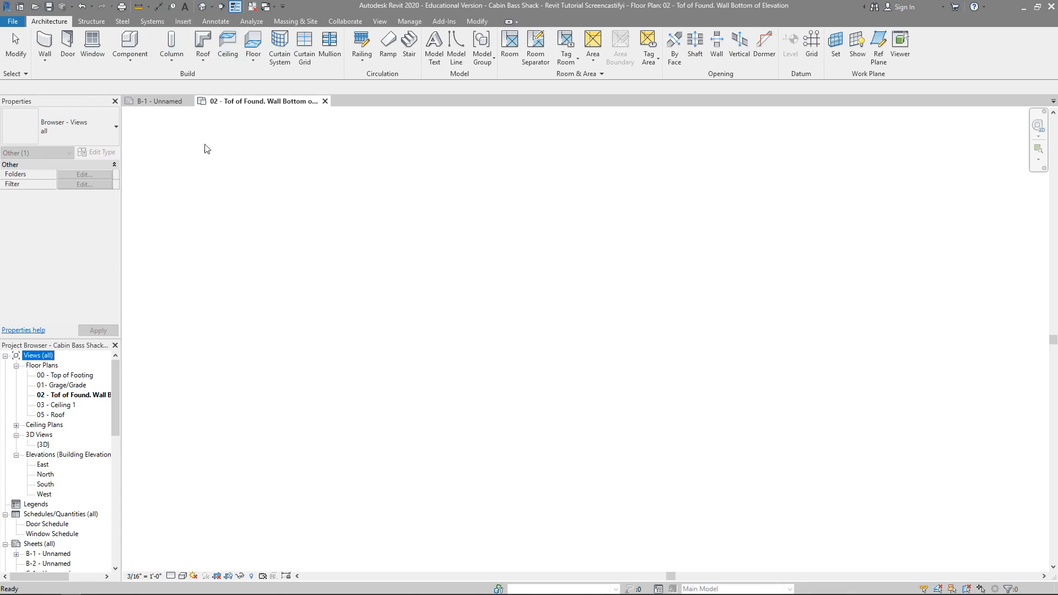
click(48, 45)
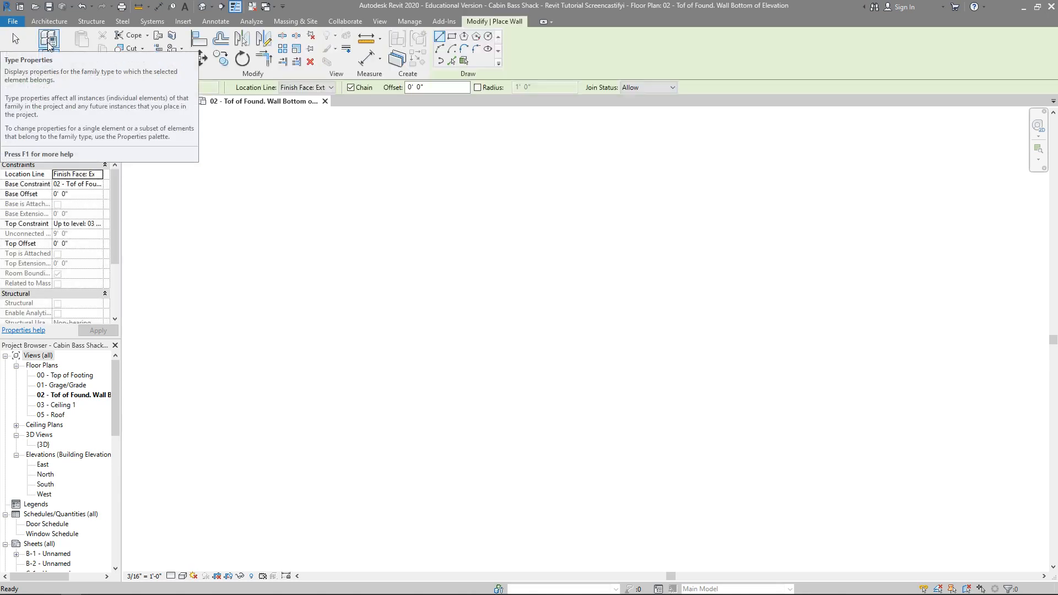
click(75, 130)
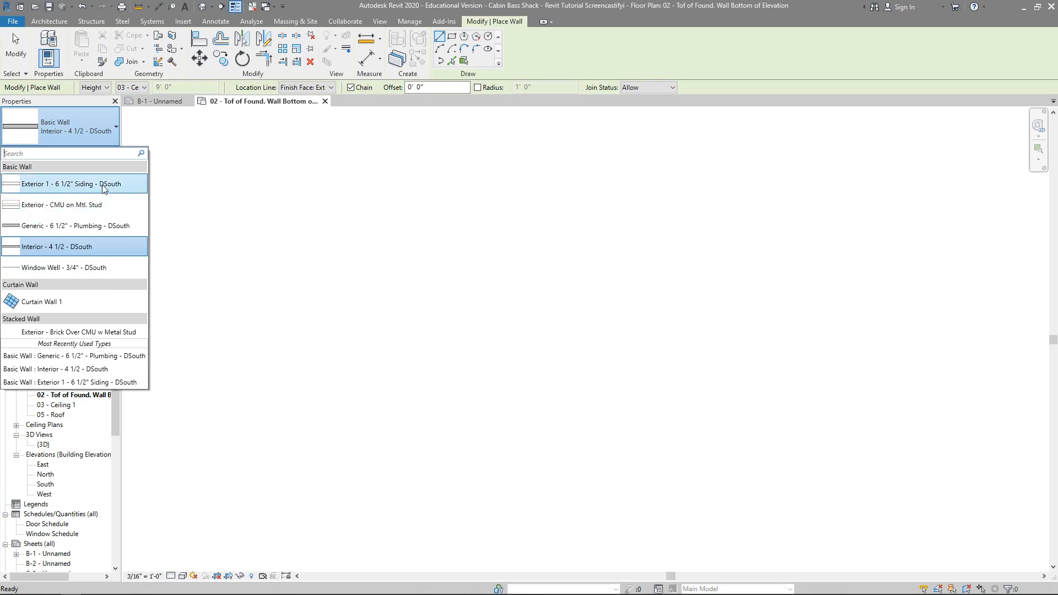
mouse_move(104, 189)
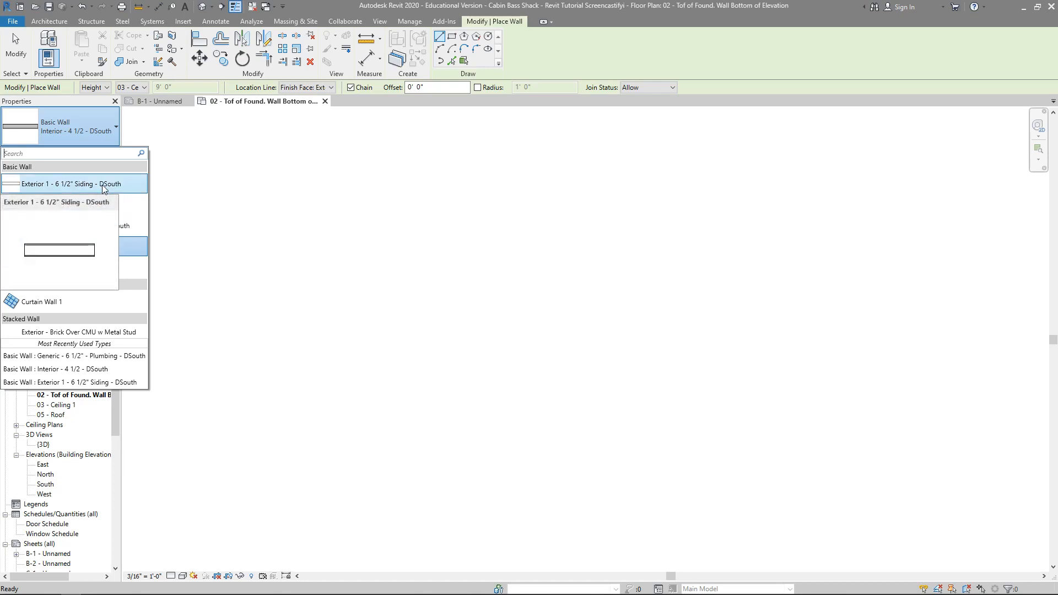
click(104, 185)
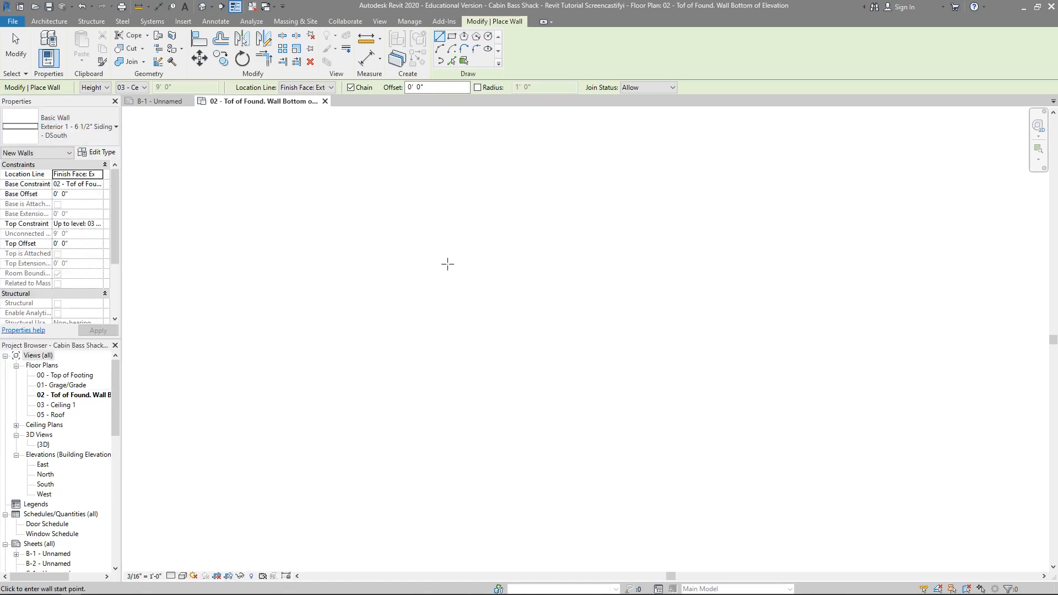
click(131, 88)
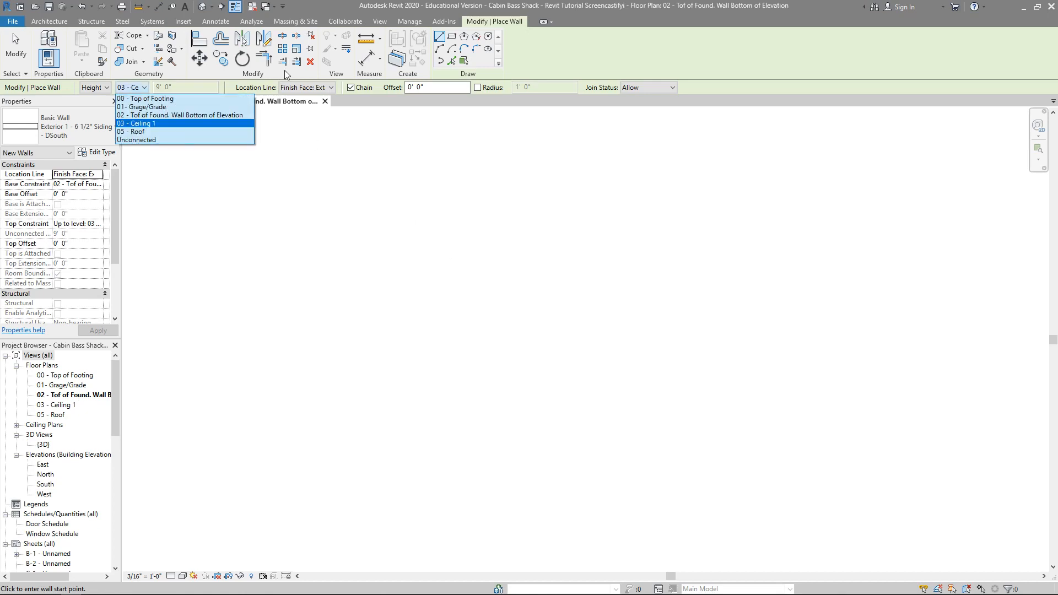
click(328, 87)
click(329, 88)
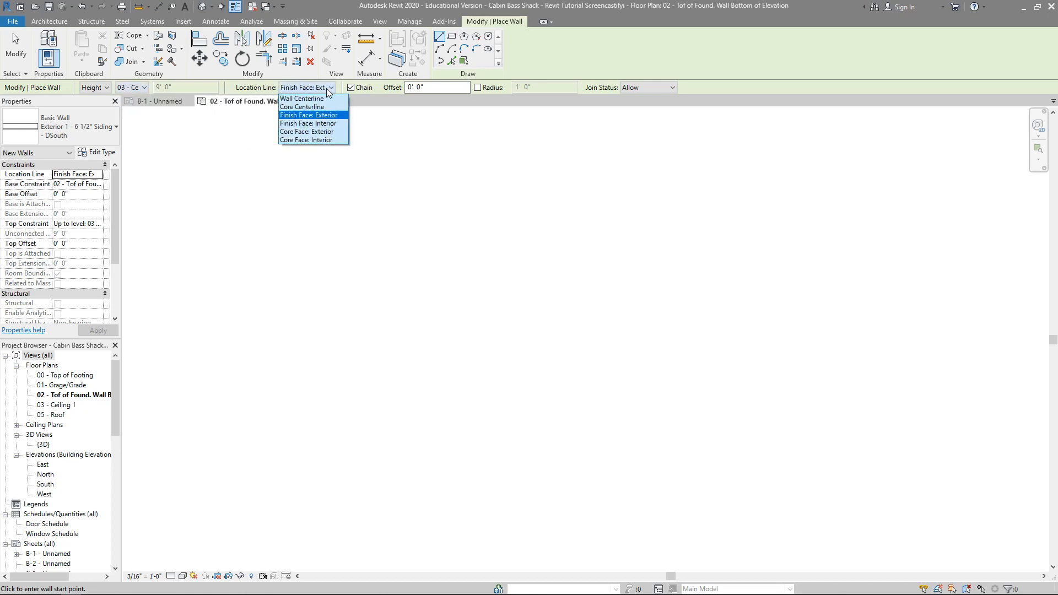
click(467, 290)
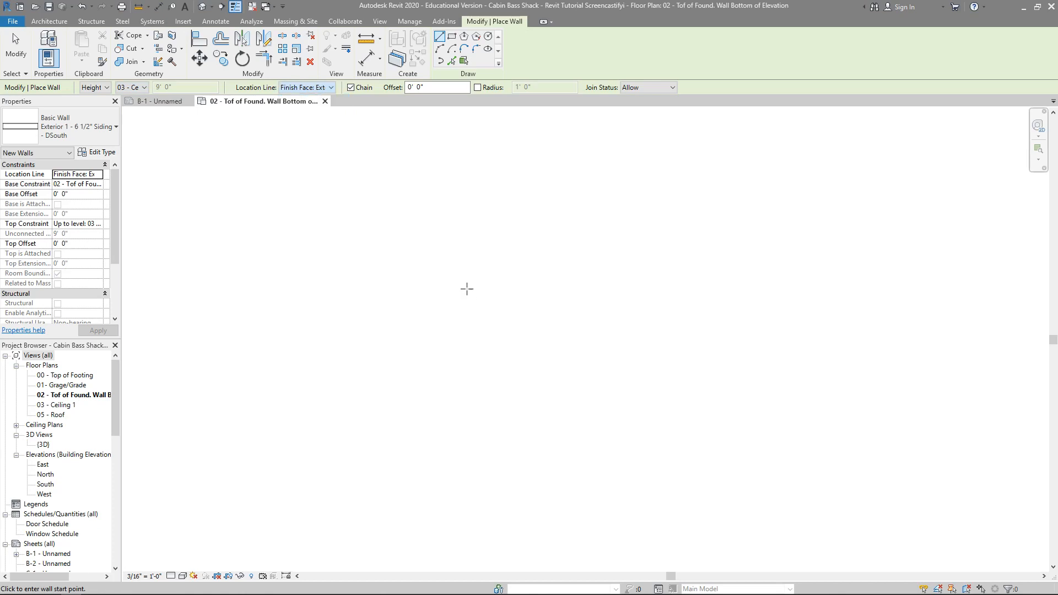
Step: Draw a horizontal 10' wall to the right and continue from its end with a 14' wall straight down
click(441, 287)
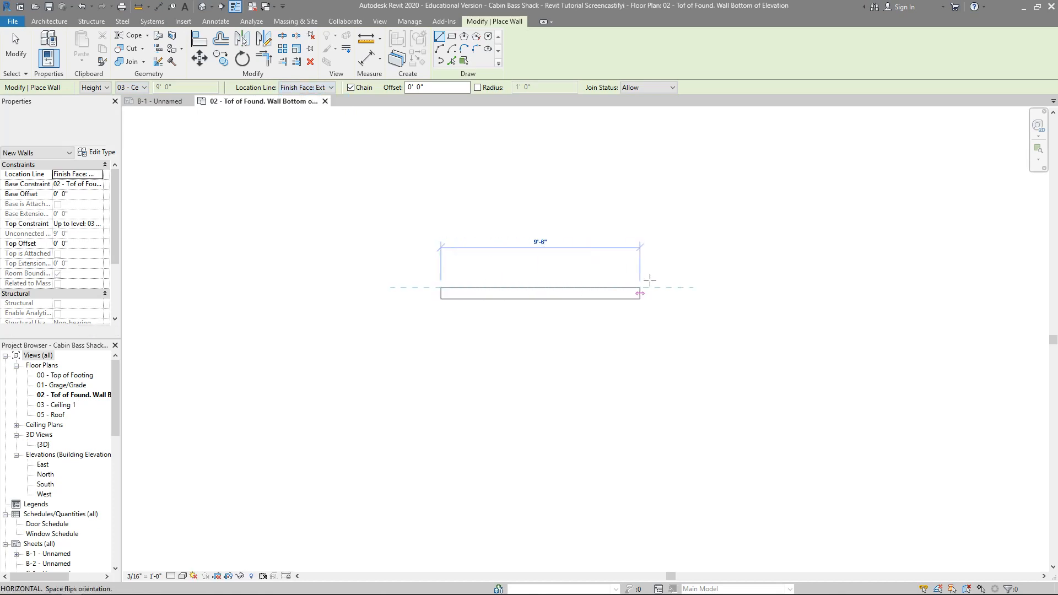
text(10)
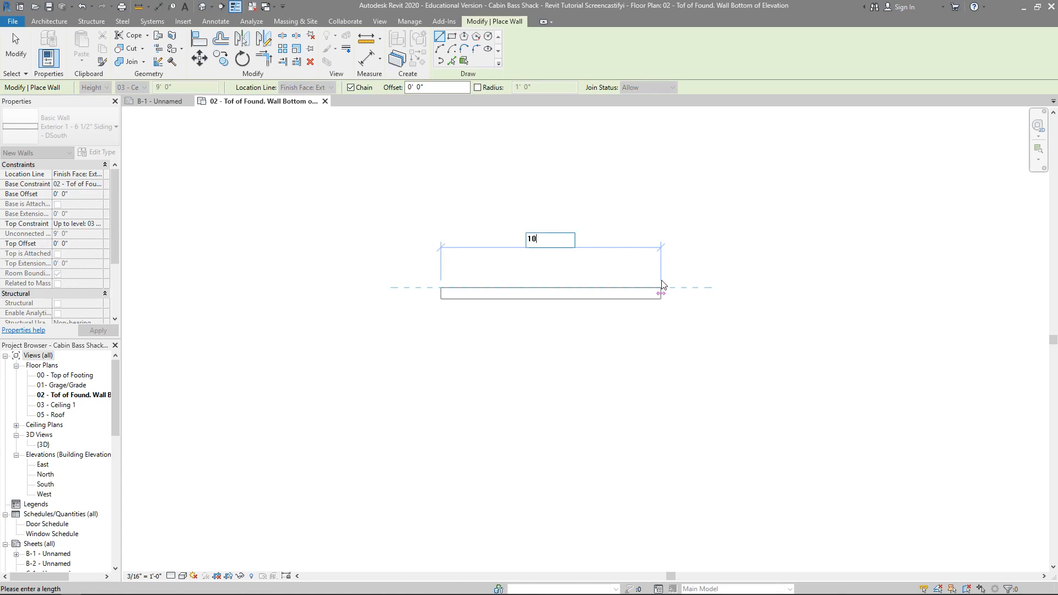
key(Return)
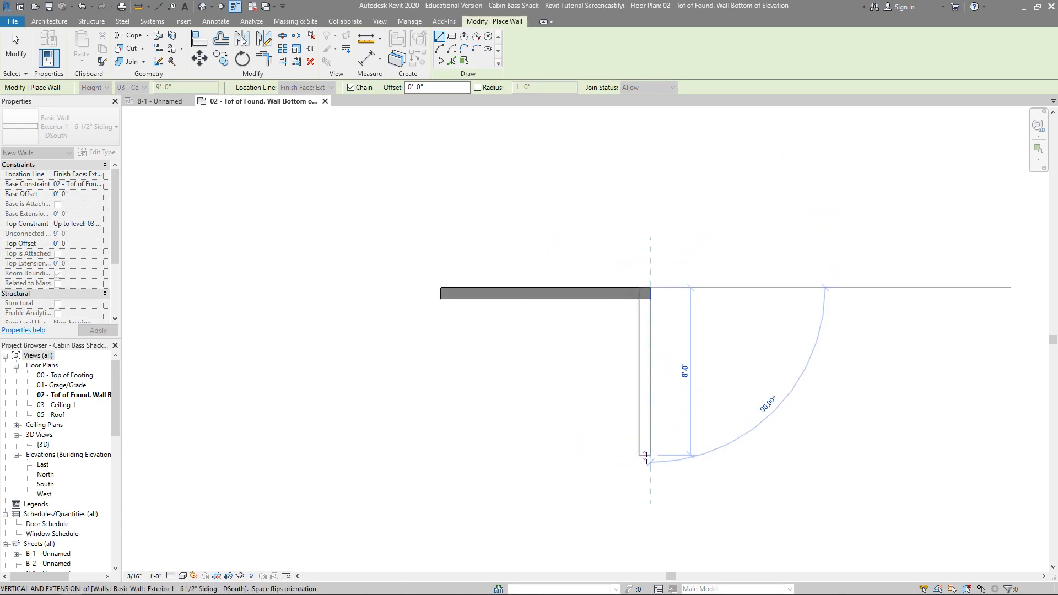
text(14)
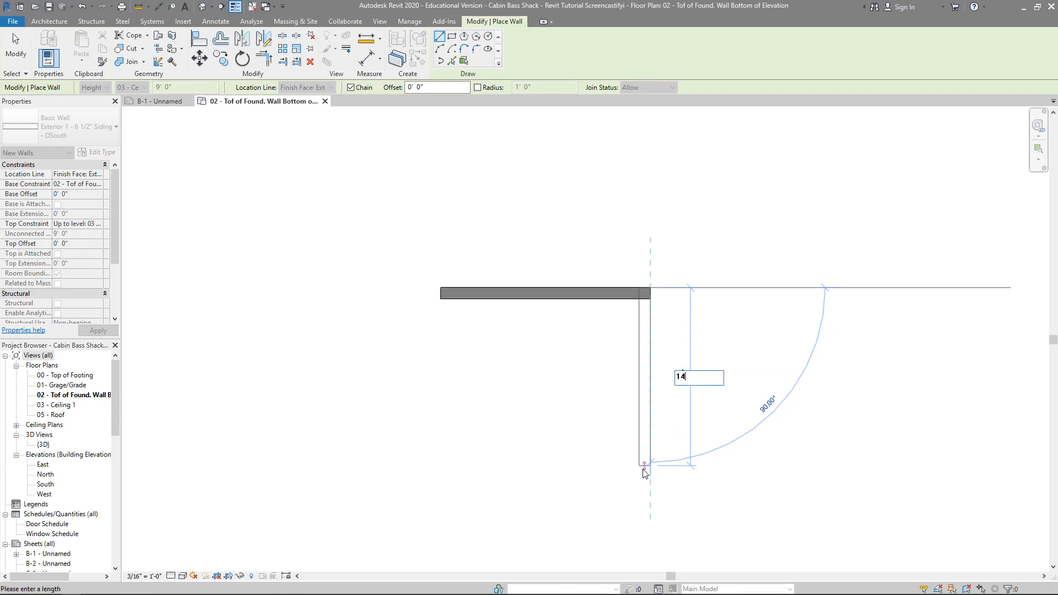
key(Return)
Step: Continue the chain with a 14' wall to the left and a wall about 20' long upward past the first wall, and end the Wall command
scroll(815, 368, down, 5)
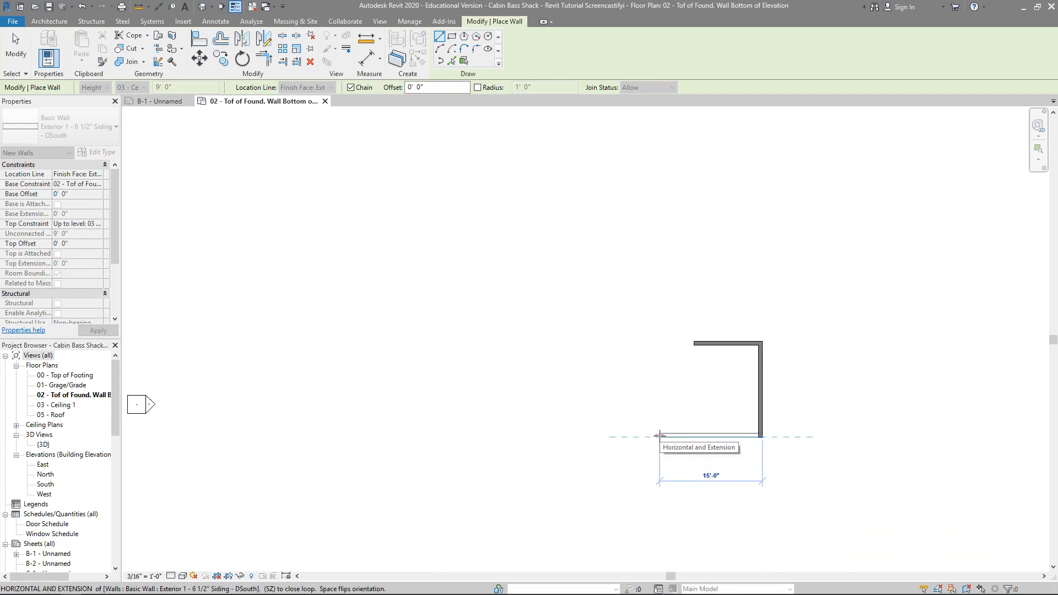
text(14)
key(Return)
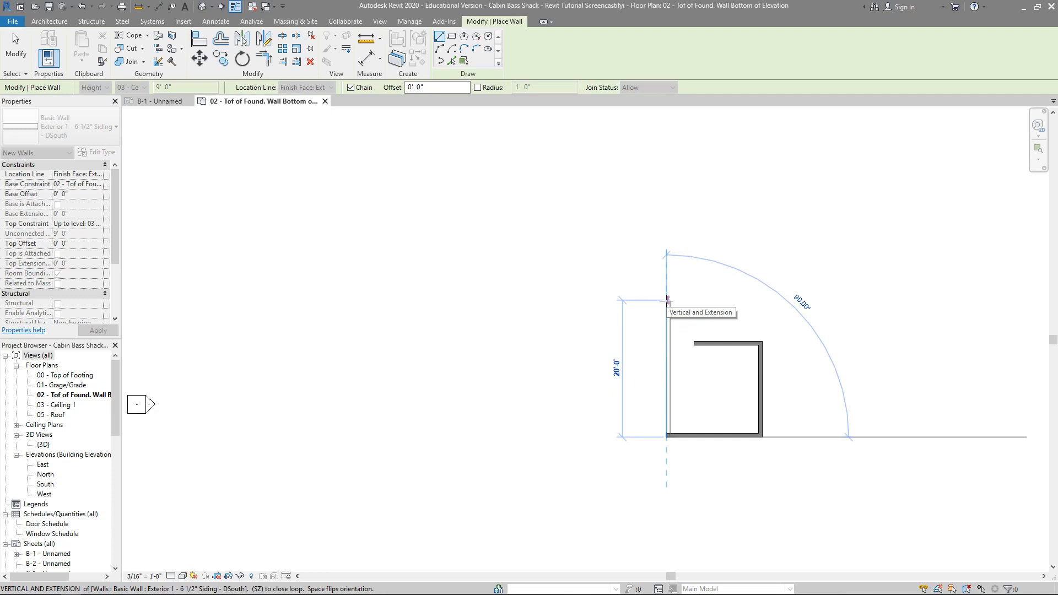
click(667, 299)
key(Escape)
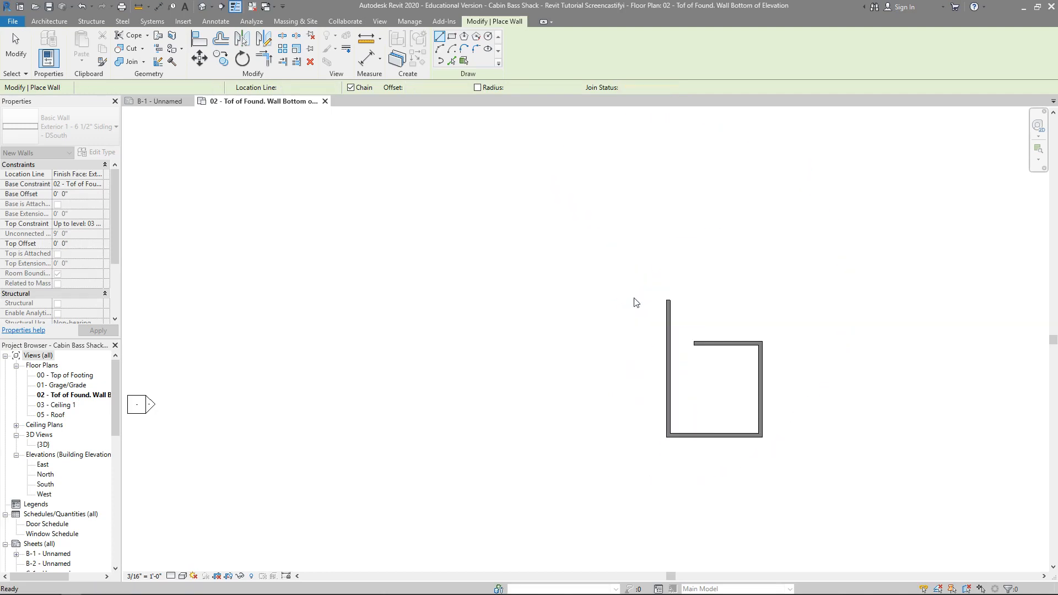
scroll(531, 356, up, 3)
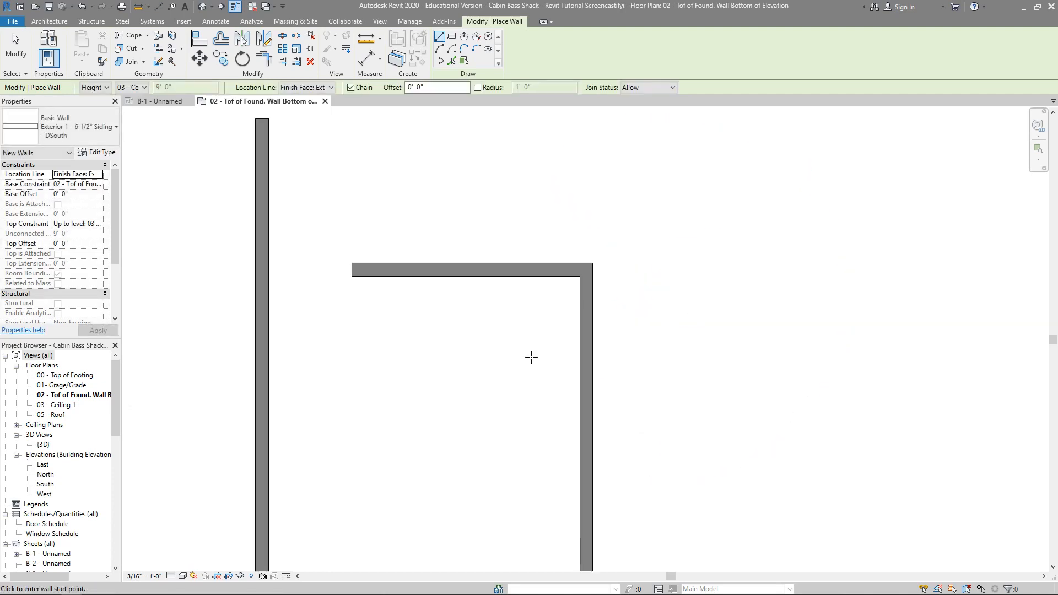
scroll(531, 357, down, 2)
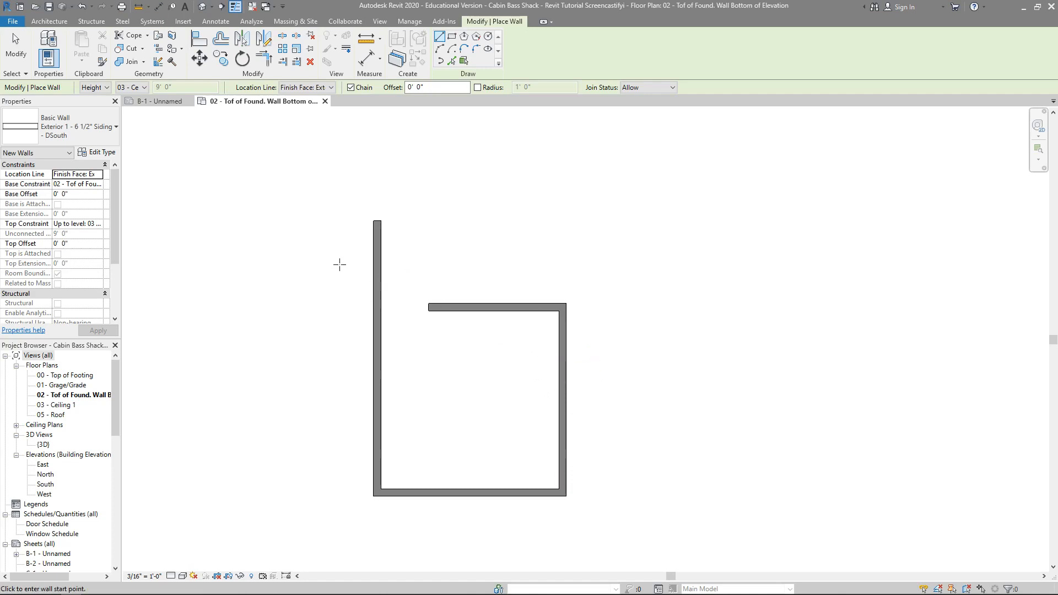
key(Escape)
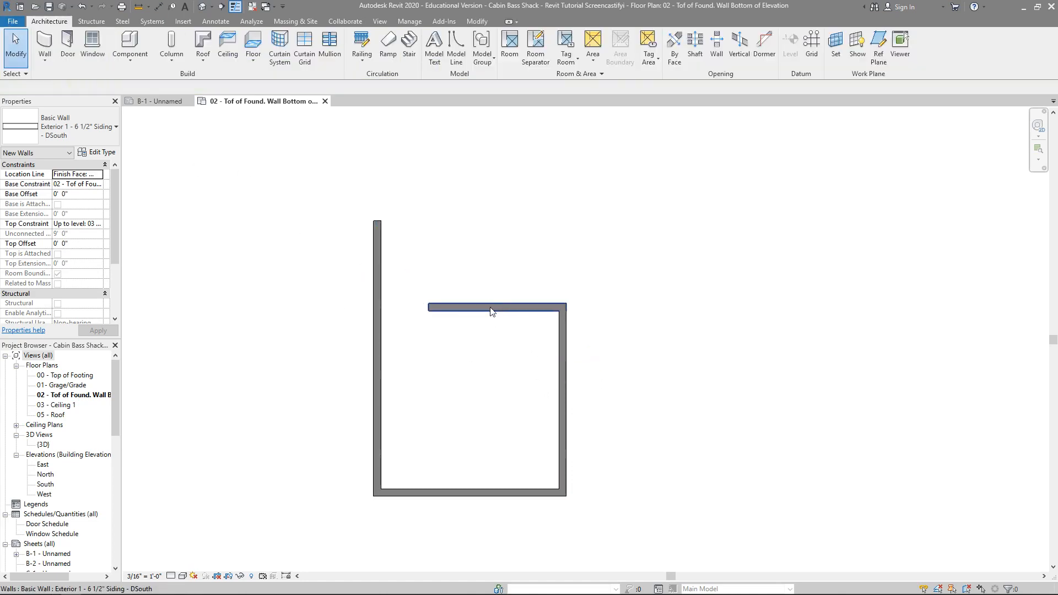
Step: Inspect the short upper wall and the overlong left wall, and examine the unclosed room in the 3D view
click(492, 310)
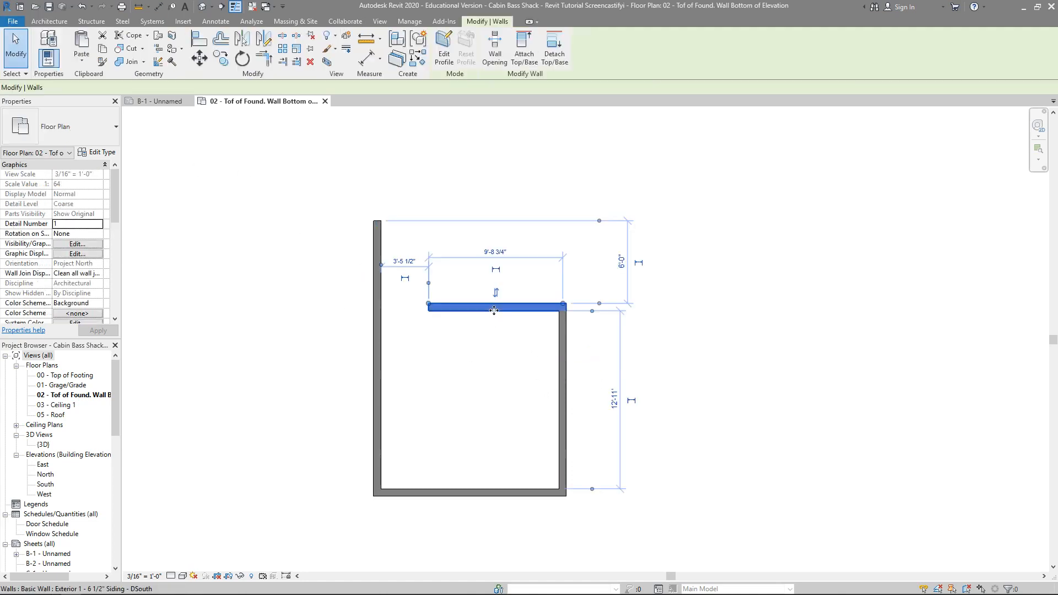
click(377, 356)
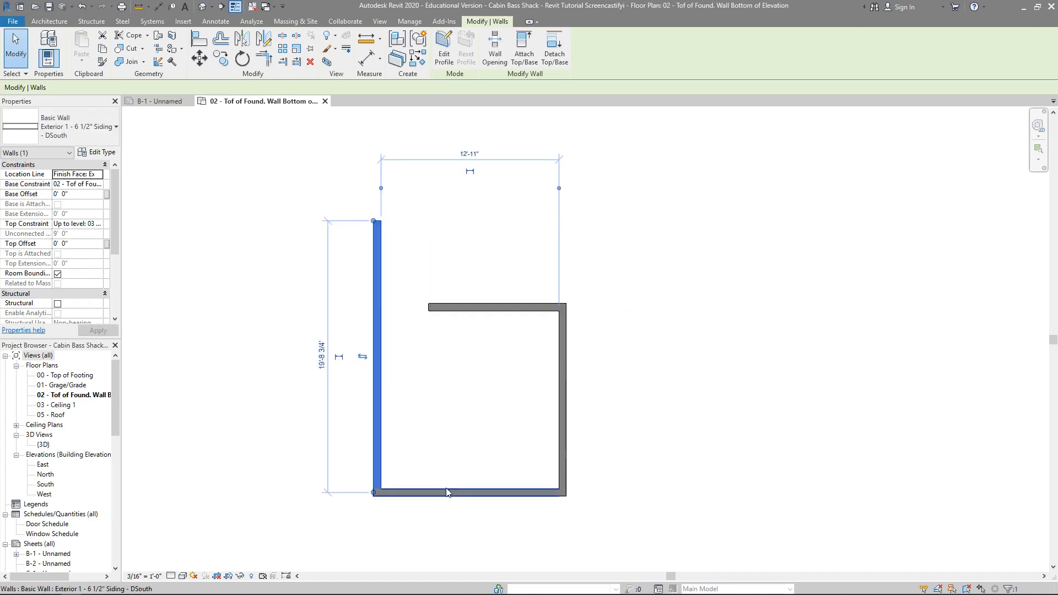
click(203, 6)
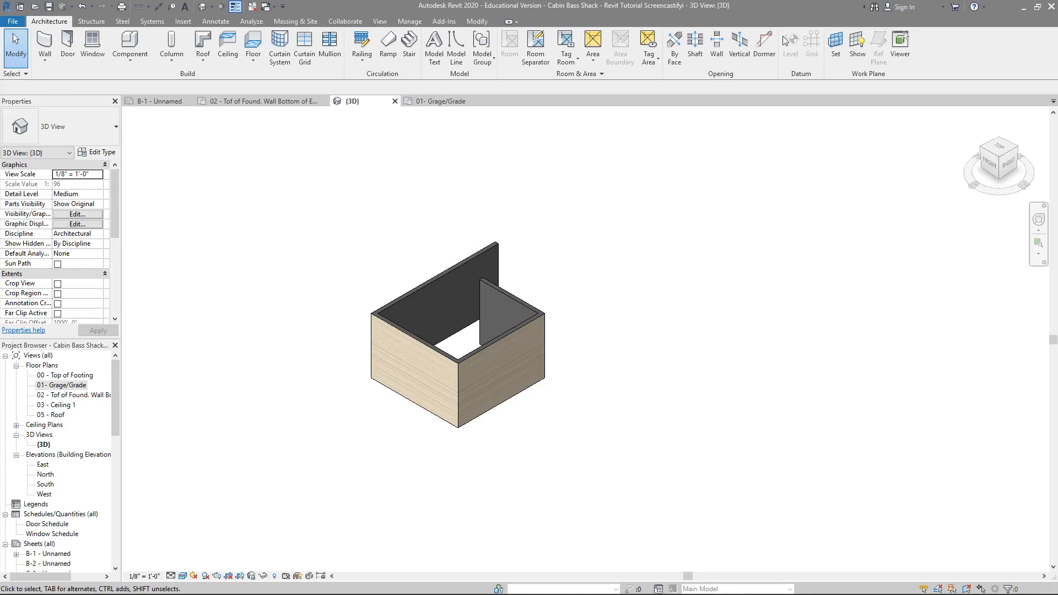
scroll(487, 383, up, 5)
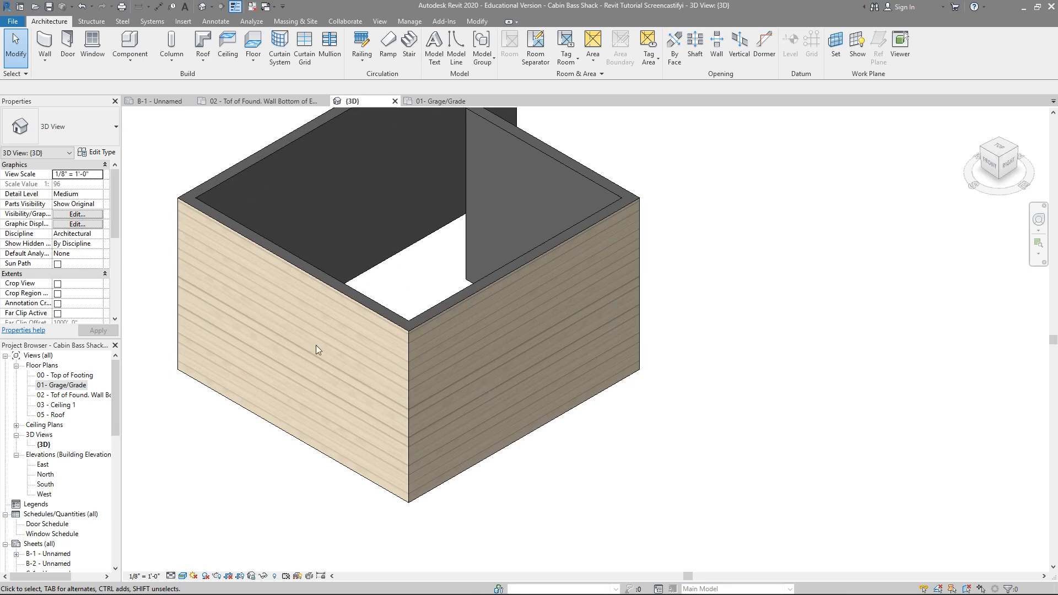
Step: Return to the floor plan 02 - Tof of Found. Wall Bottom of Elevation
click(59, 395)
click(56, 395)
double_click(55, 395)
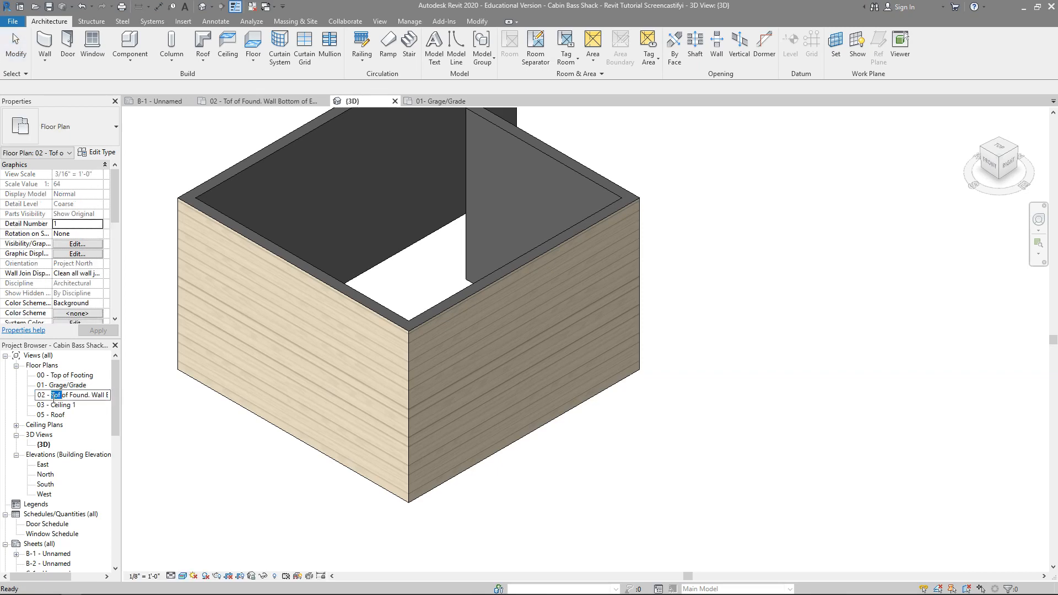
double_click(97, 395)
click(95, 432)
double_click(87, 397)
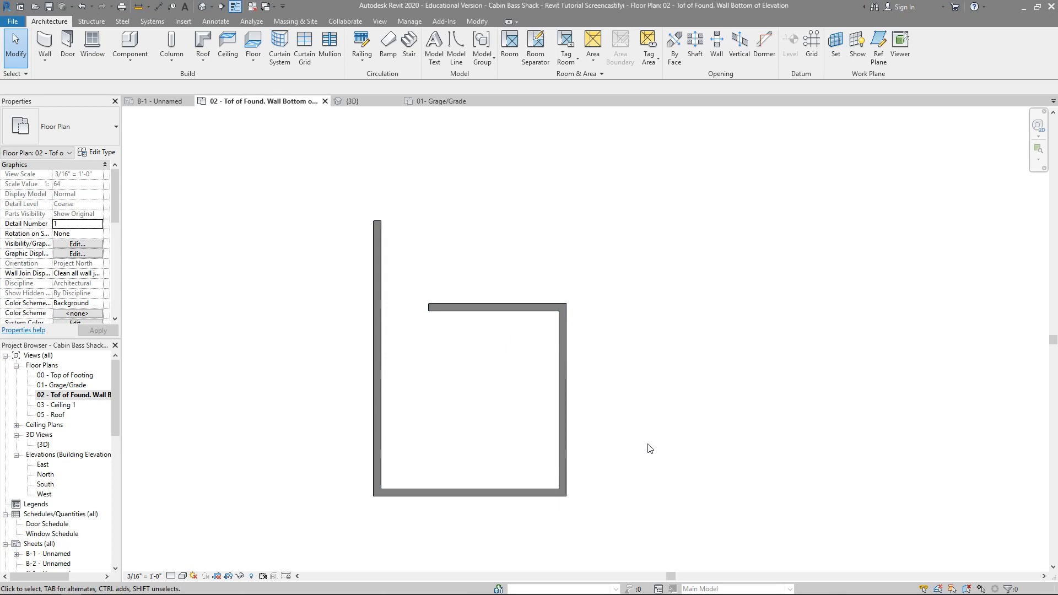
Step: Join the short upper wall and the overlong left wall into a corner with Trim/Extend to Corner, keeping the left wall's lower part
click(462, 307)
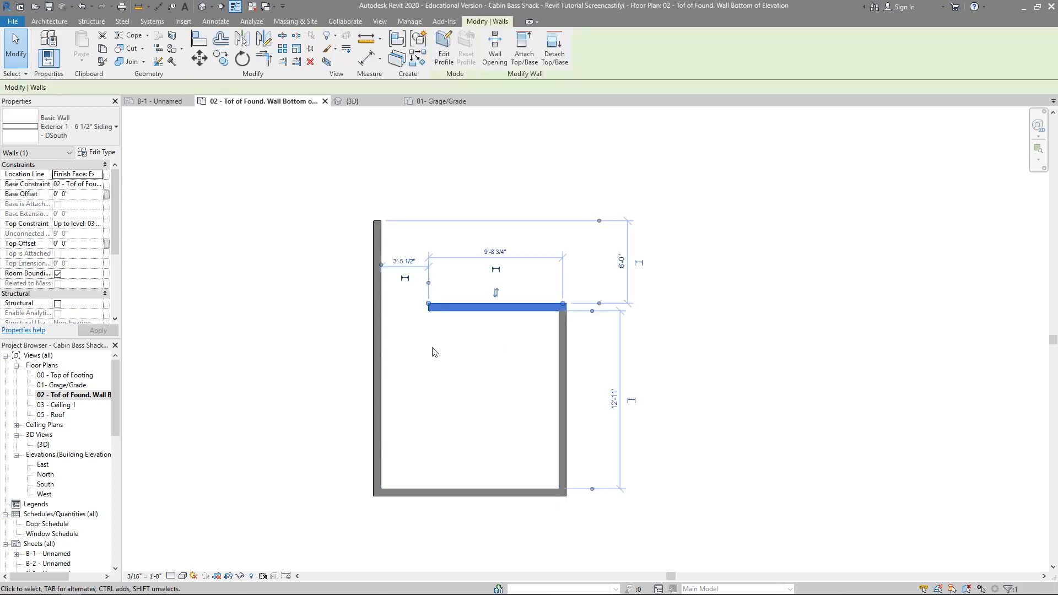
click(267, 62)
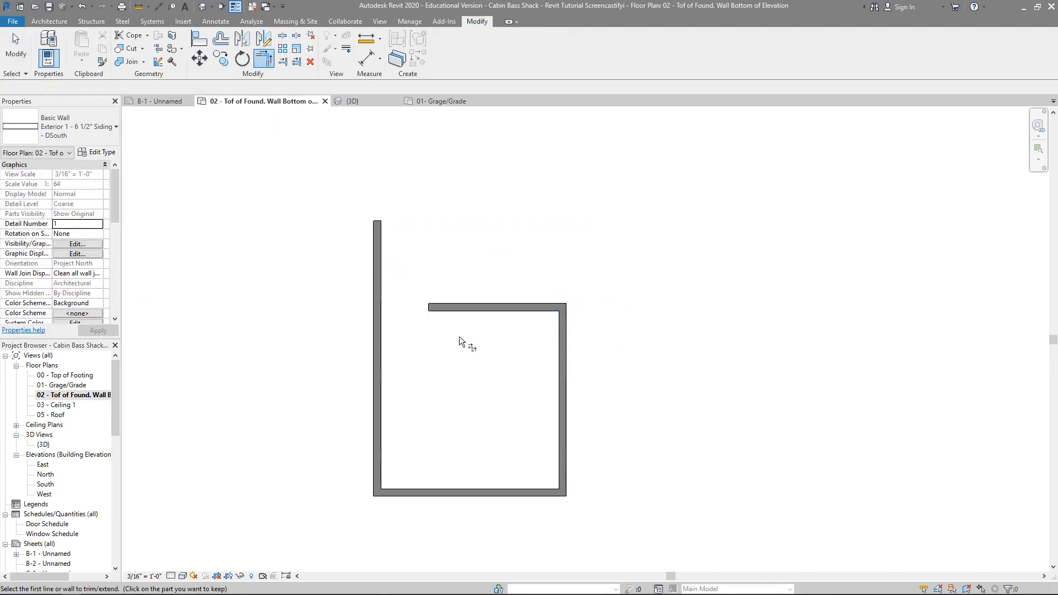
click(457, 309)
click(379, 339)
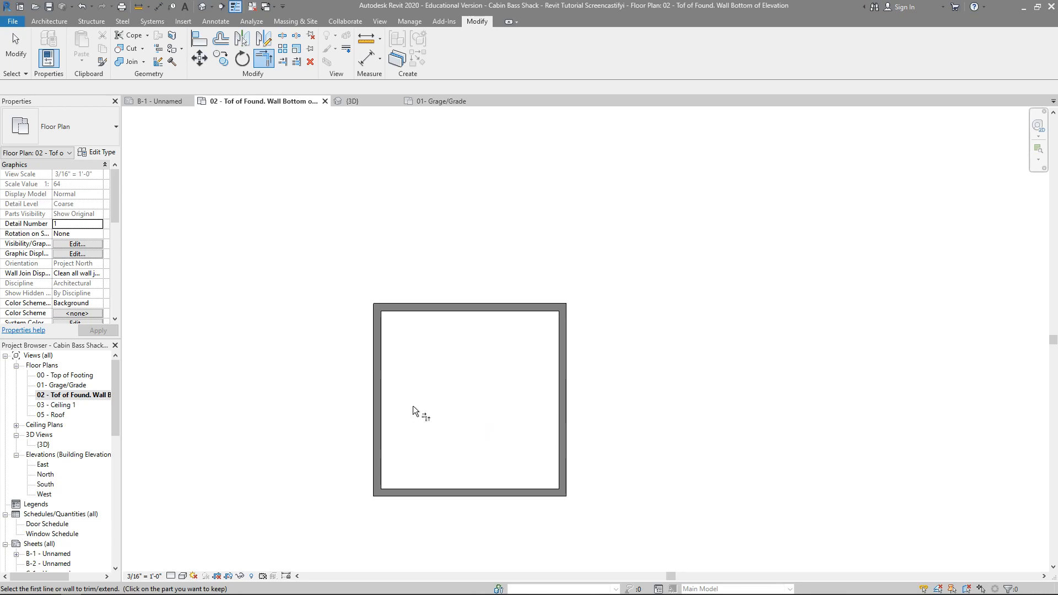
scroll(412, 411, down, 2)
scroll(412, 405, down, 1)
middle_drag(455, 427, 434, 364)
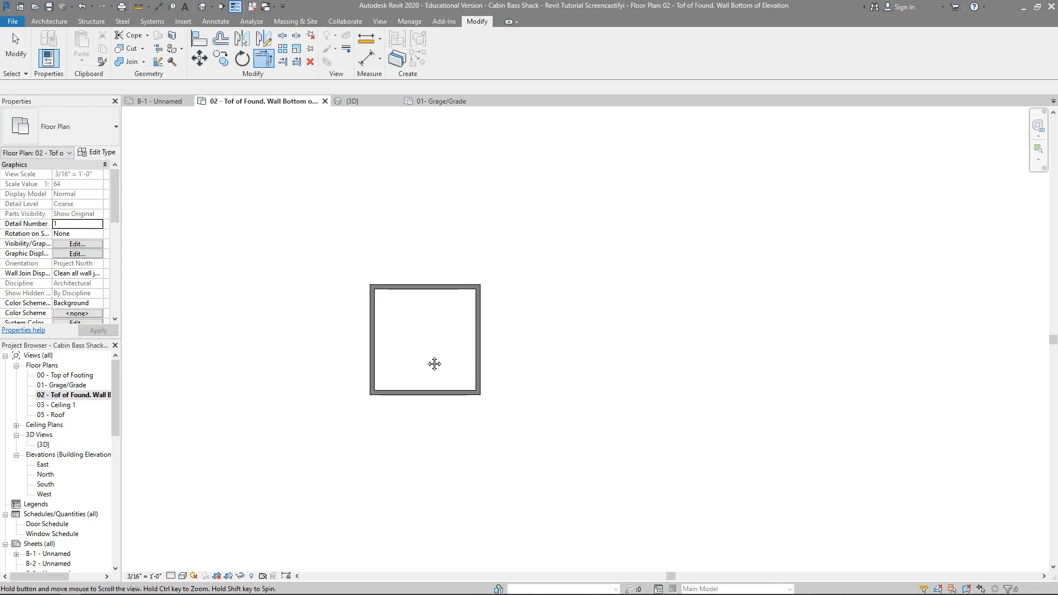
scroll(432, 344, up, 4)
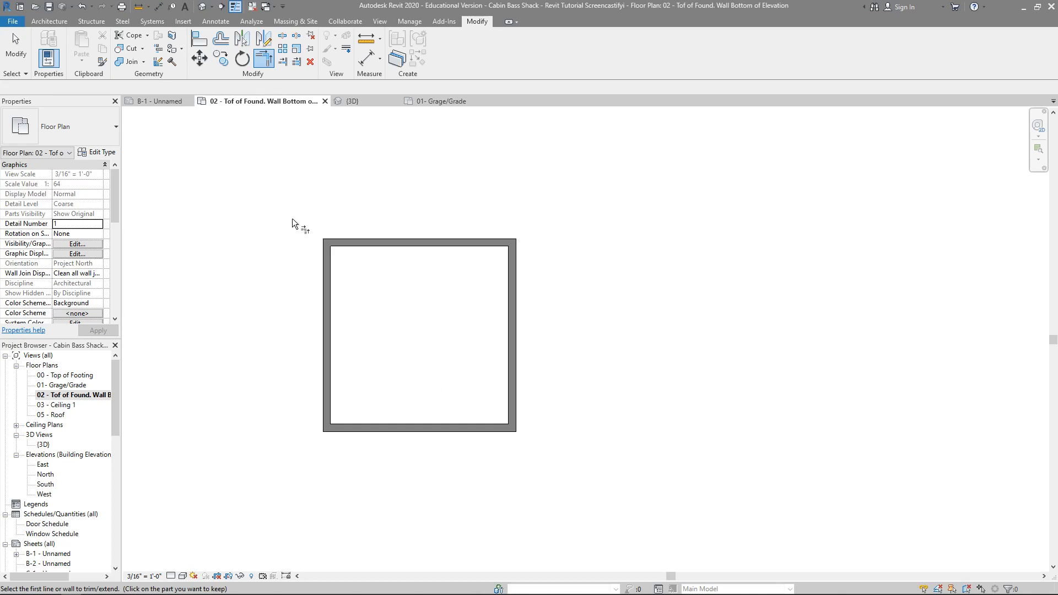
Step: Place a 72" x 80" Door-Exterior-Double-Full Glass-Wood_Clad centered in the bottom wall, swinging into the room
click(49, 22)
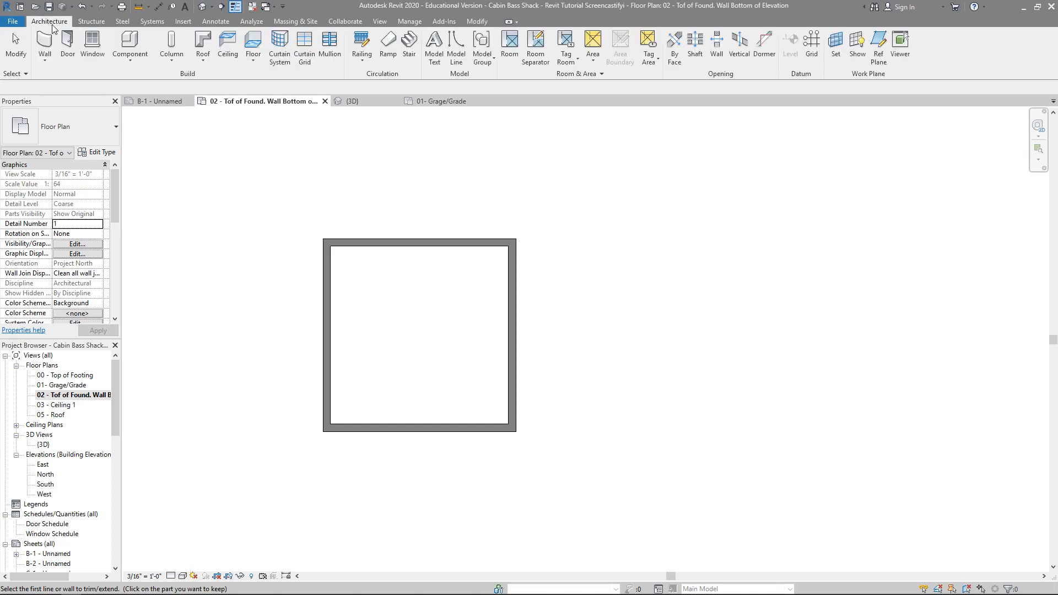
click(69, 40)
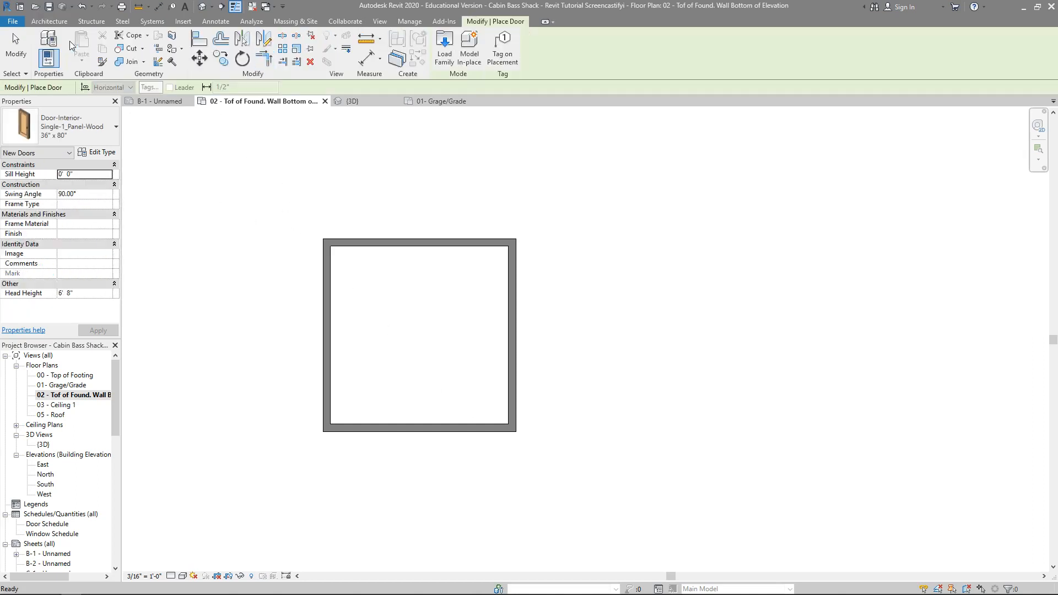
click(62, 135)
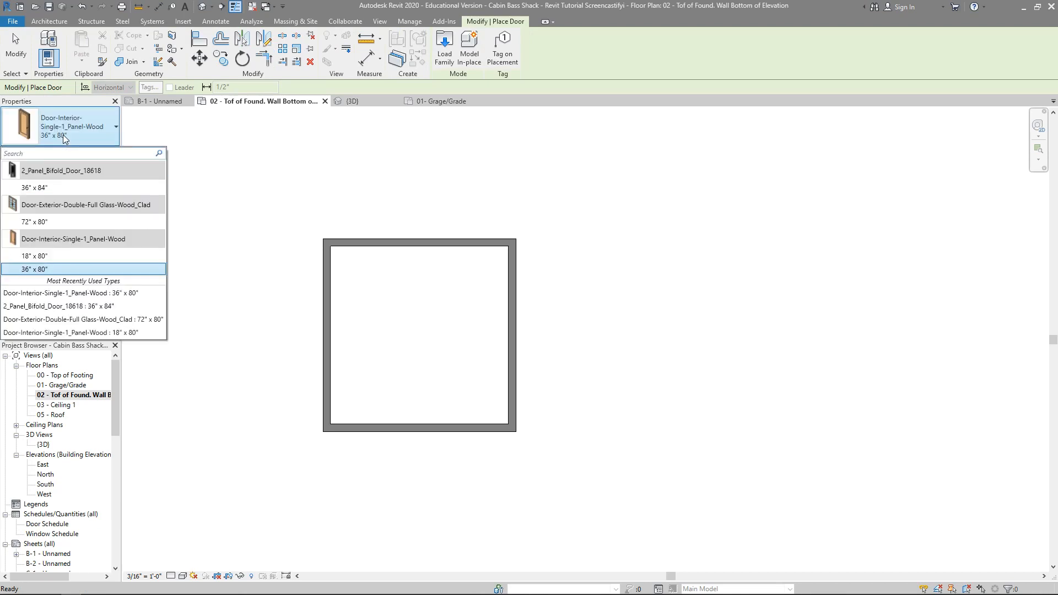
click(61, 222)
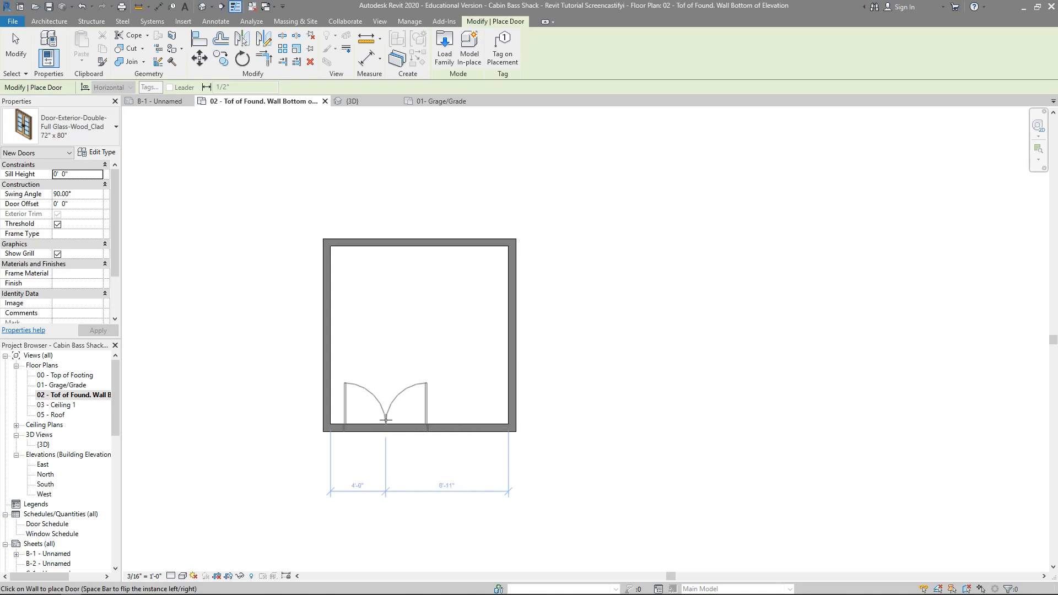
click(425, 422)
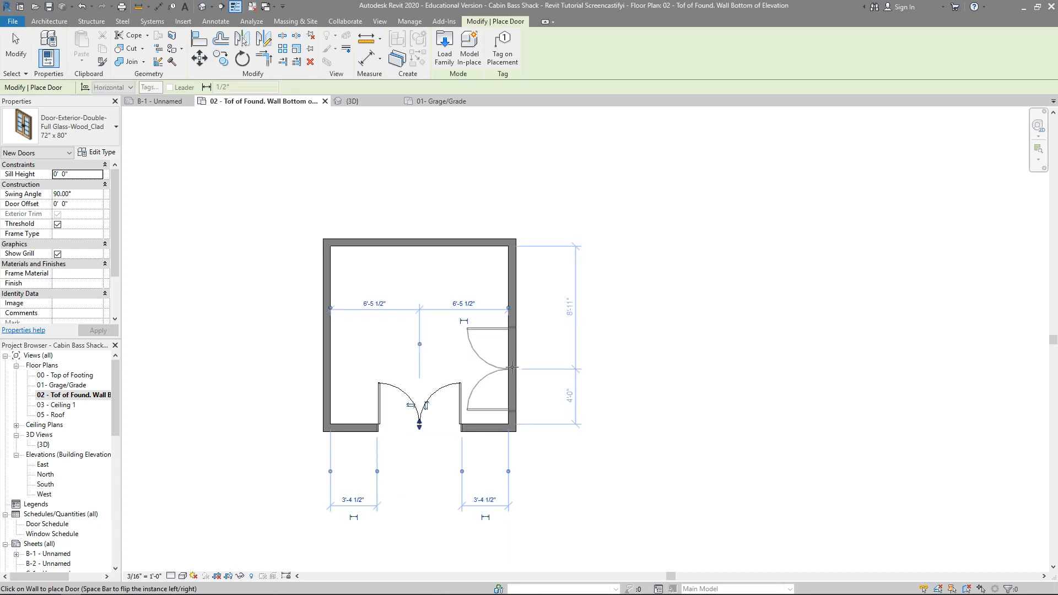
Step: Place a 36" x 80" Door-Interior-Single-1_Panel-Wood in the left wall, centered about 2'-6" below the upper wall
click(46, 126)
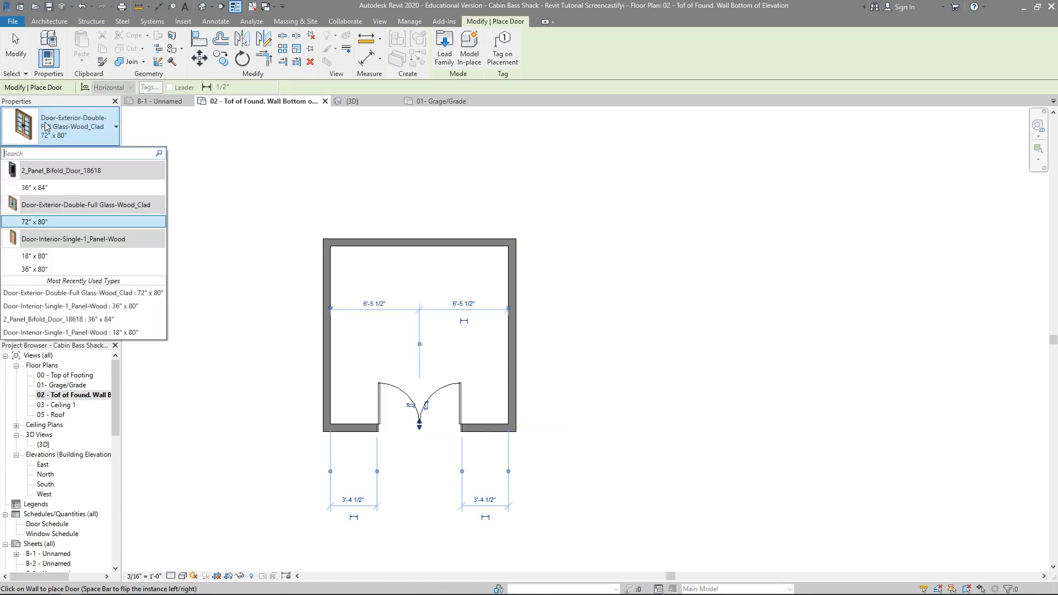
click(34, 187)
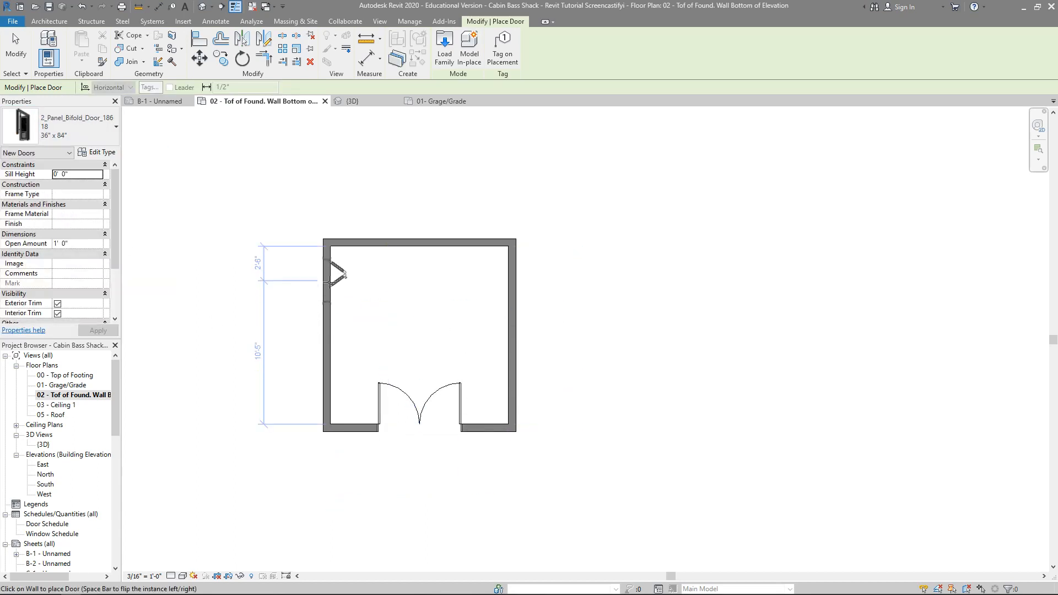
click(58, 121)
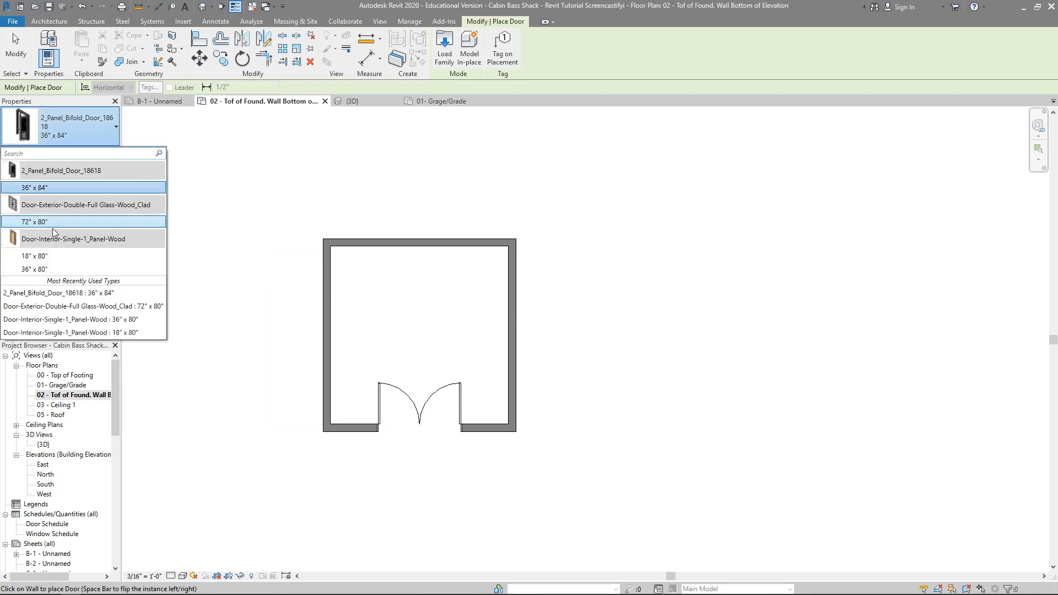
click(49, 269)
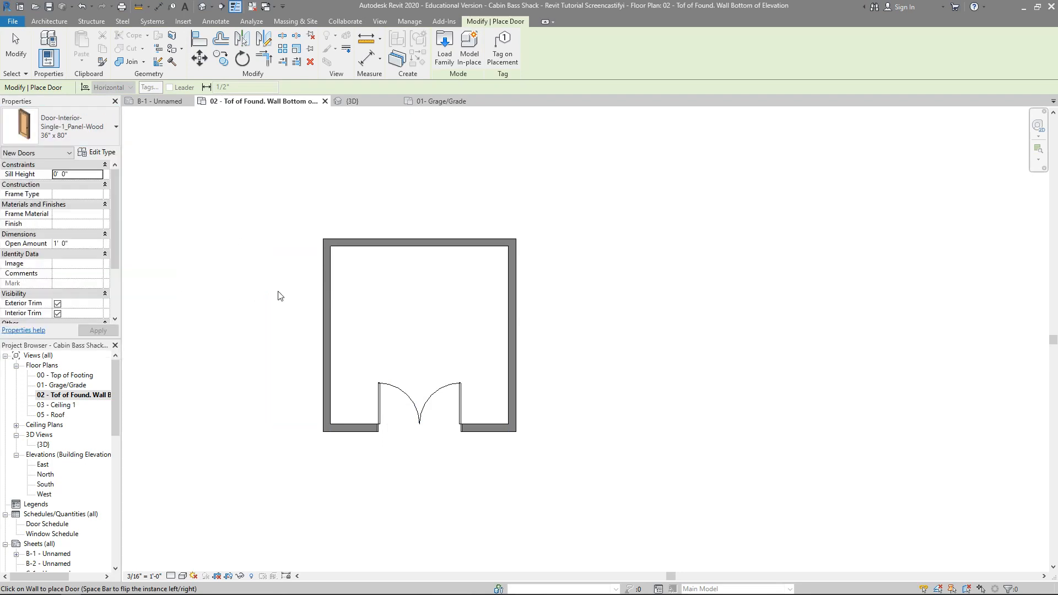
click(330, 280)
scroll(413, 343, up, 3)
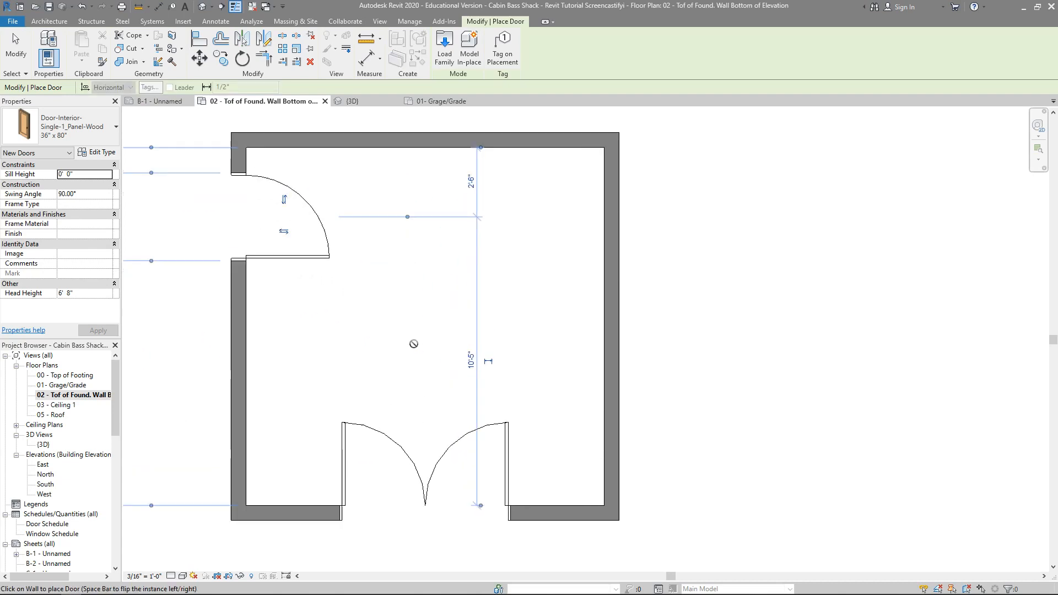
scroll(358, 330, down, 2)
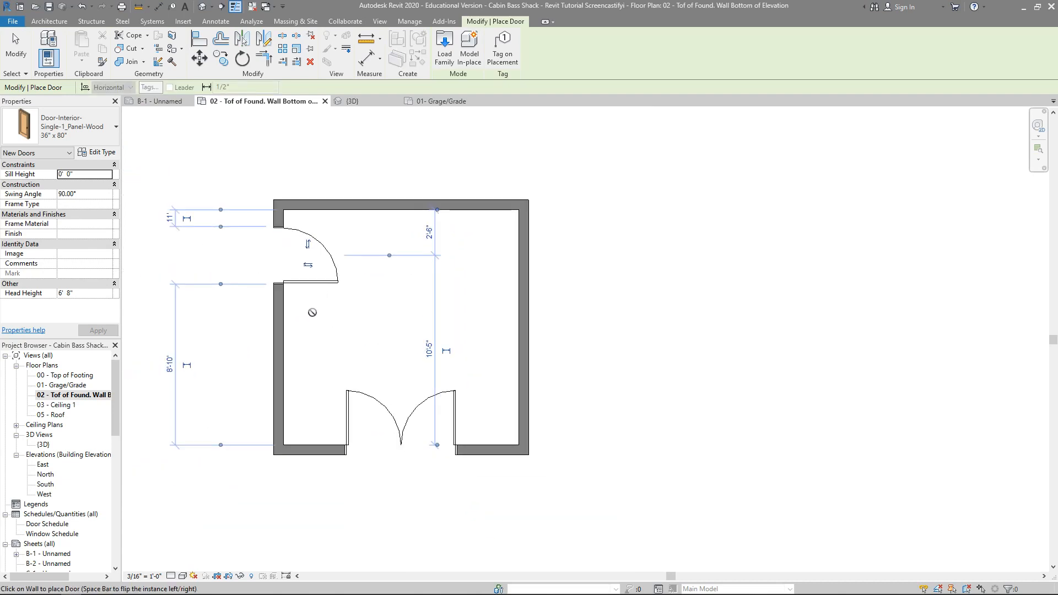
Step: Flip the single door's hinges to its upper jamb and move the door up to about 2'-4" from the upper wall
click(307, 244)
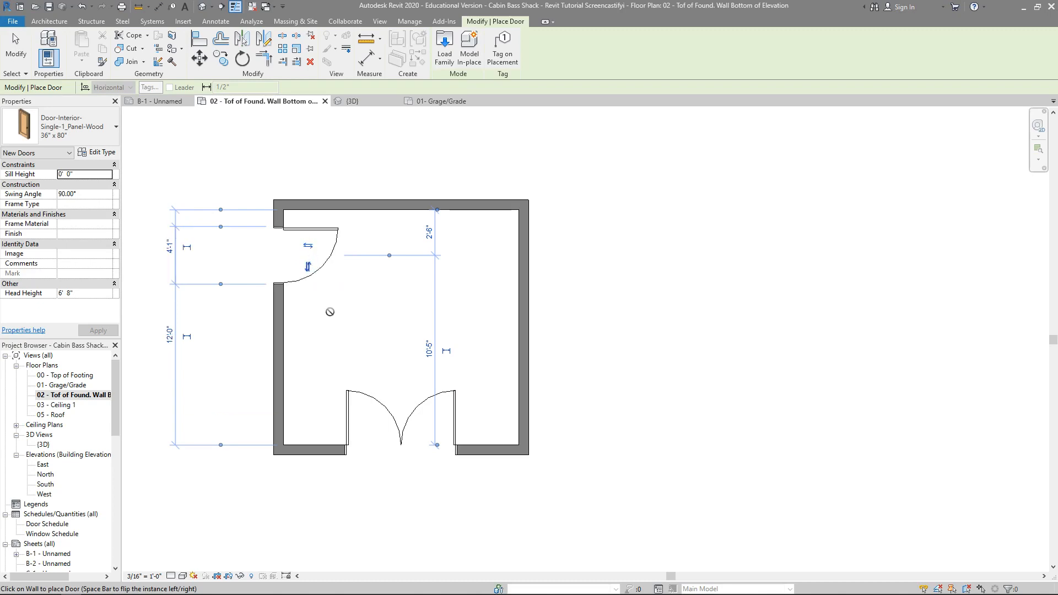
key(Escape)
key(Escape)
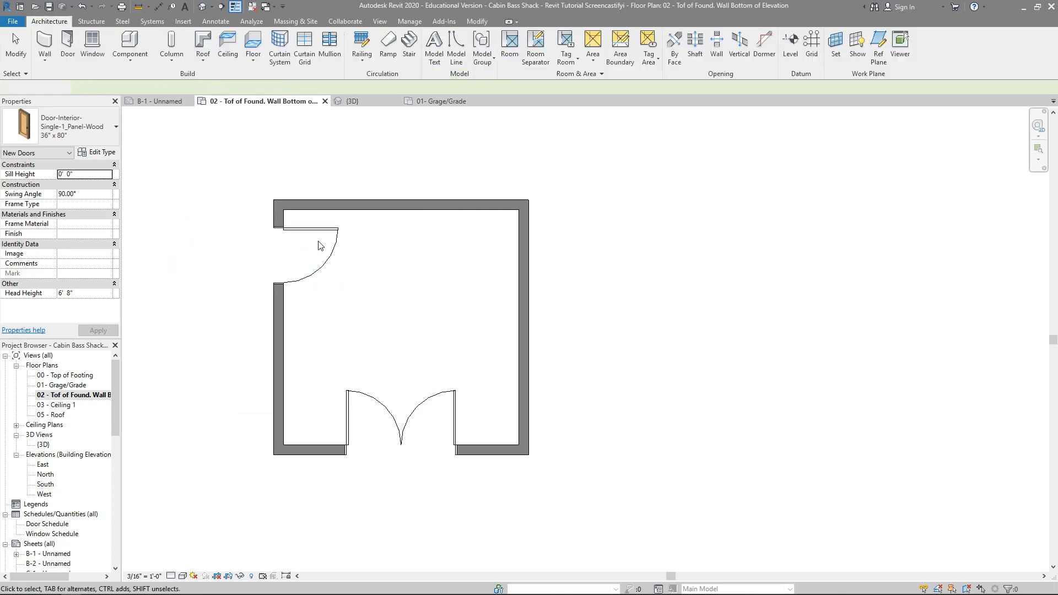
click(320, 229)
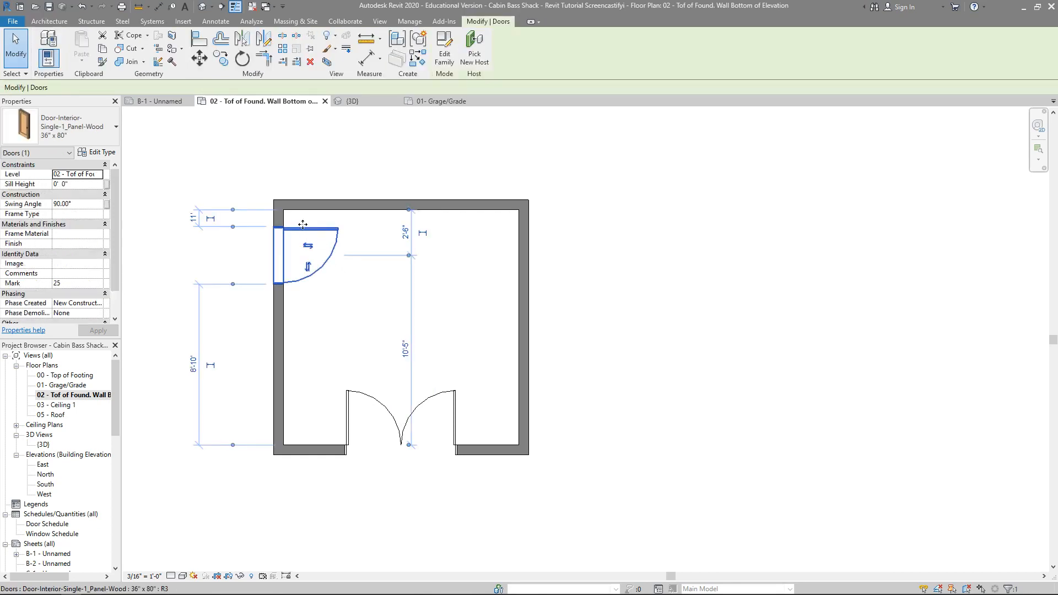
drag(304, 233, 306, 221)
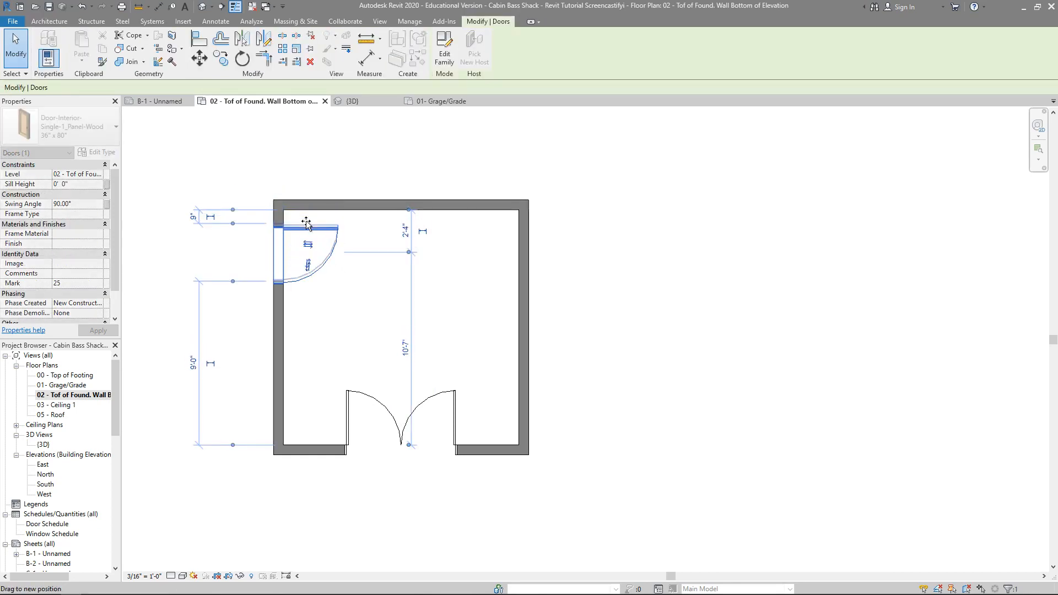
Step: Flip the double door's facing to the outside and back into the room
click(379, 406)
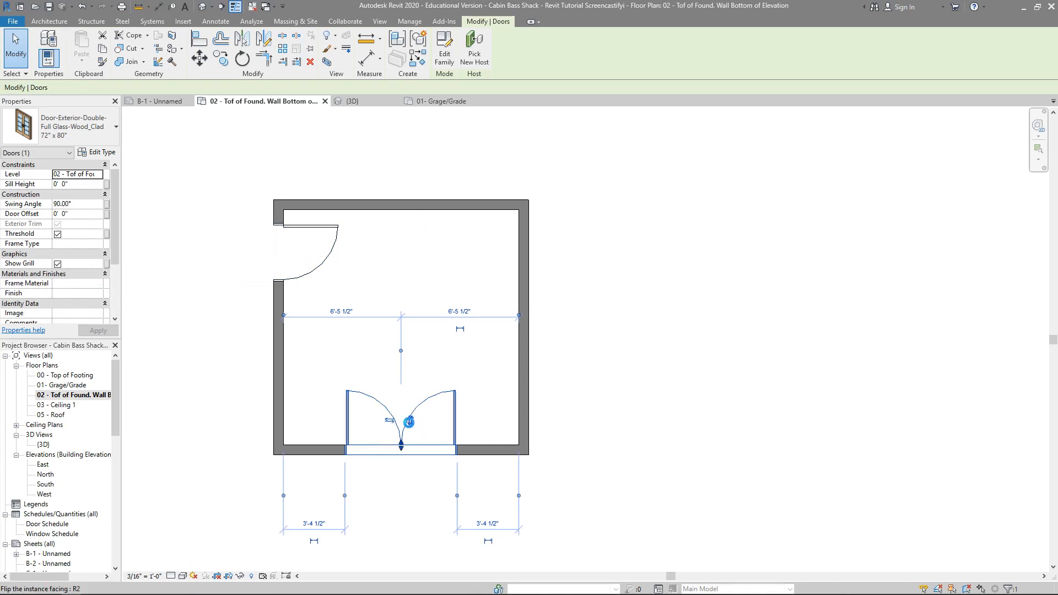
click(408, 422)
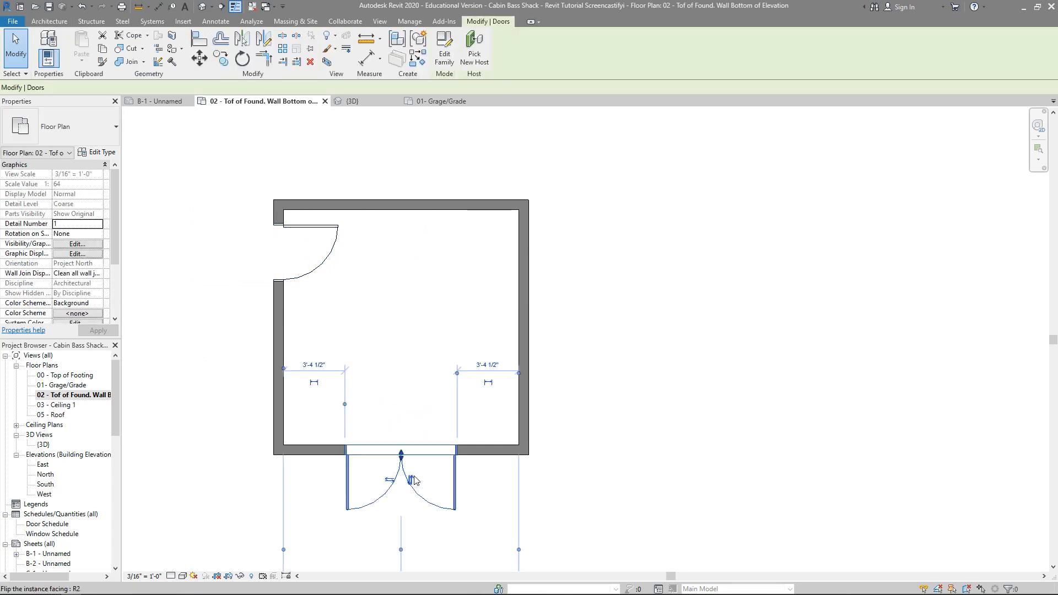
click(412, 480)
click(625, 356)
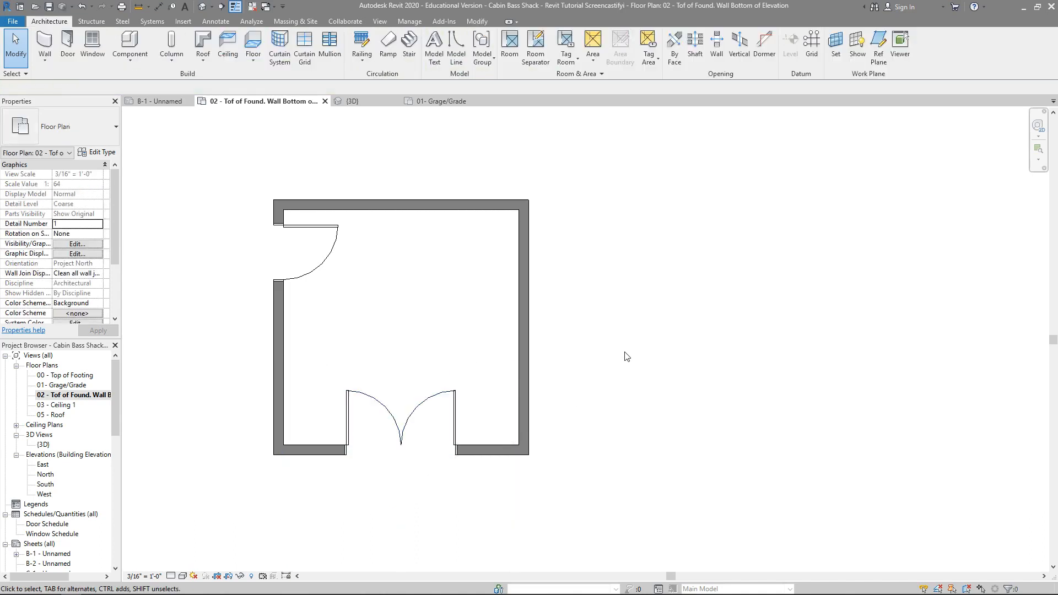
Step: Place 36" x 72" Double Hung with Trim windows: two in the right wall, two in the upper wall, one in the left wall's lower part
click(95, 43)
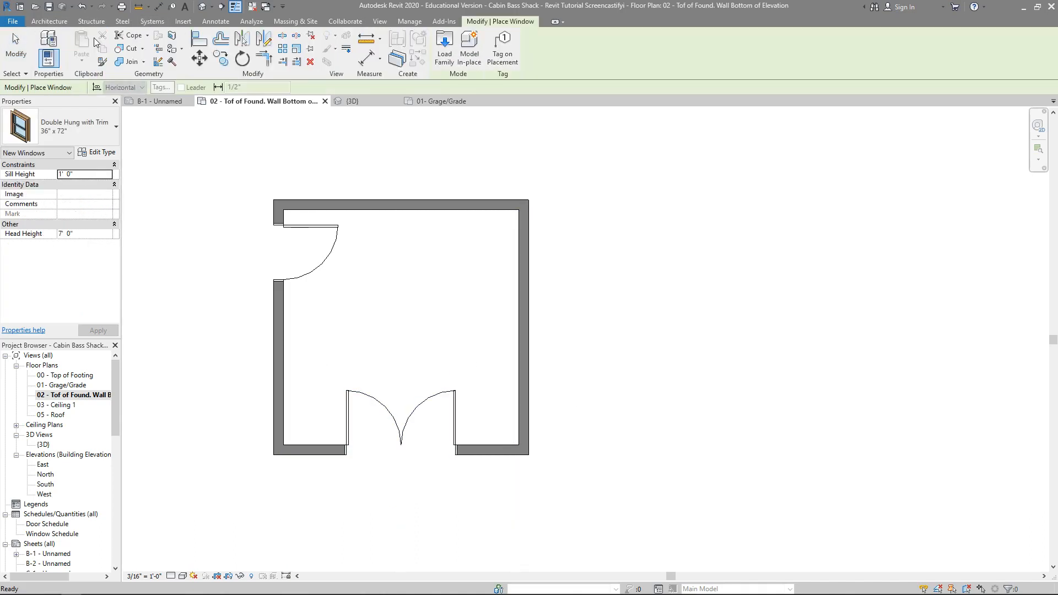
click(87, 137)
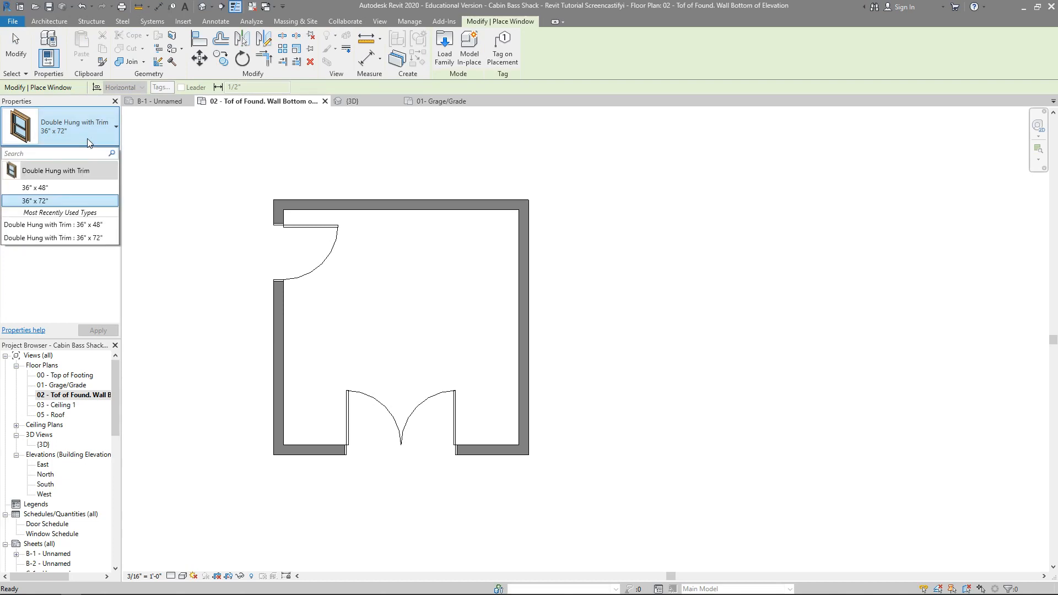
click(87, 137)
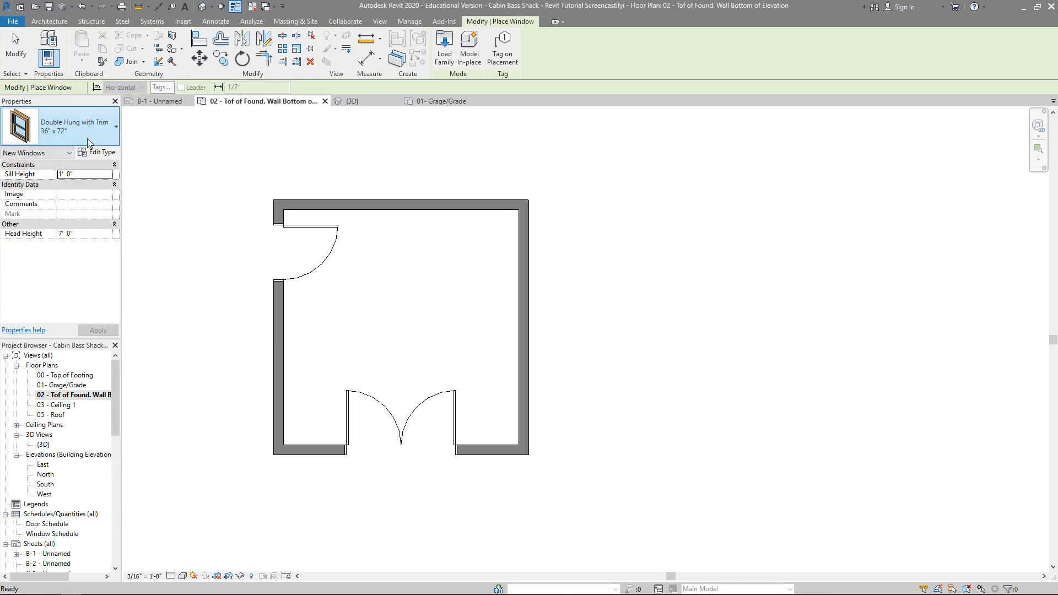
click(525, 384)
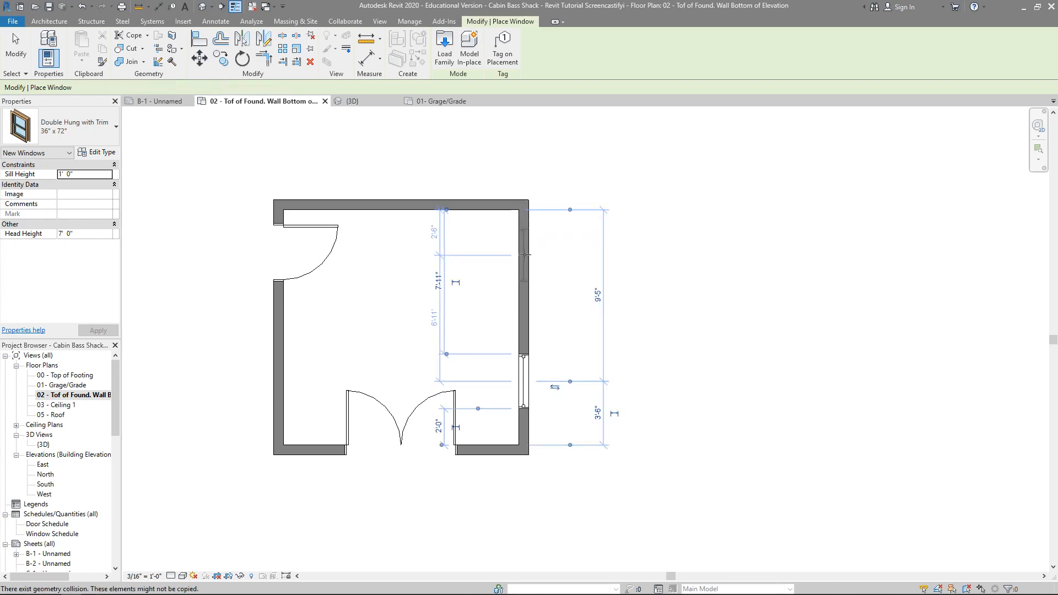
click(524, 255)
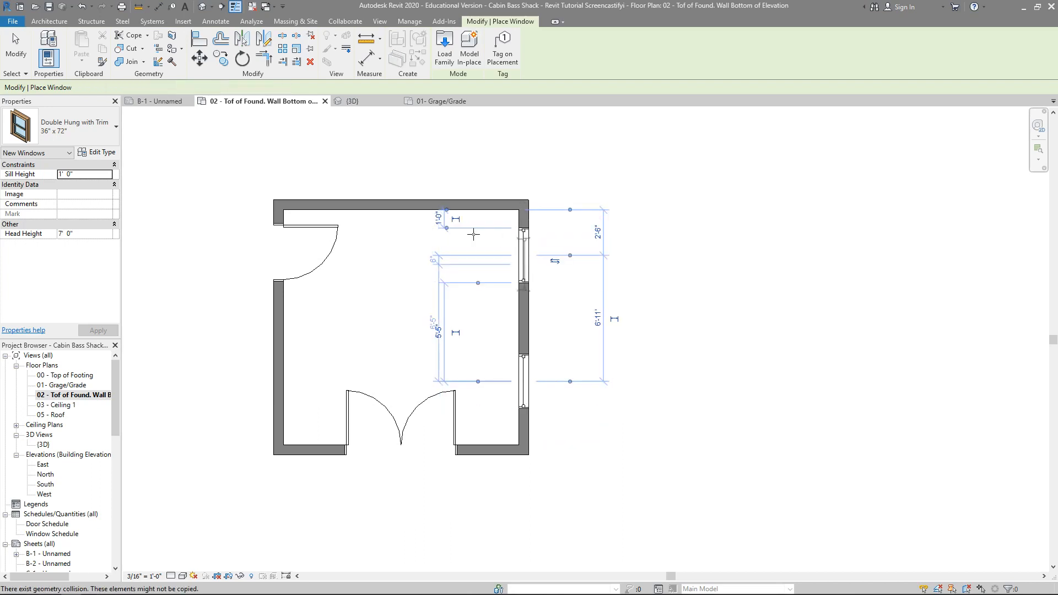
click(454, 202)
click(336, 201)
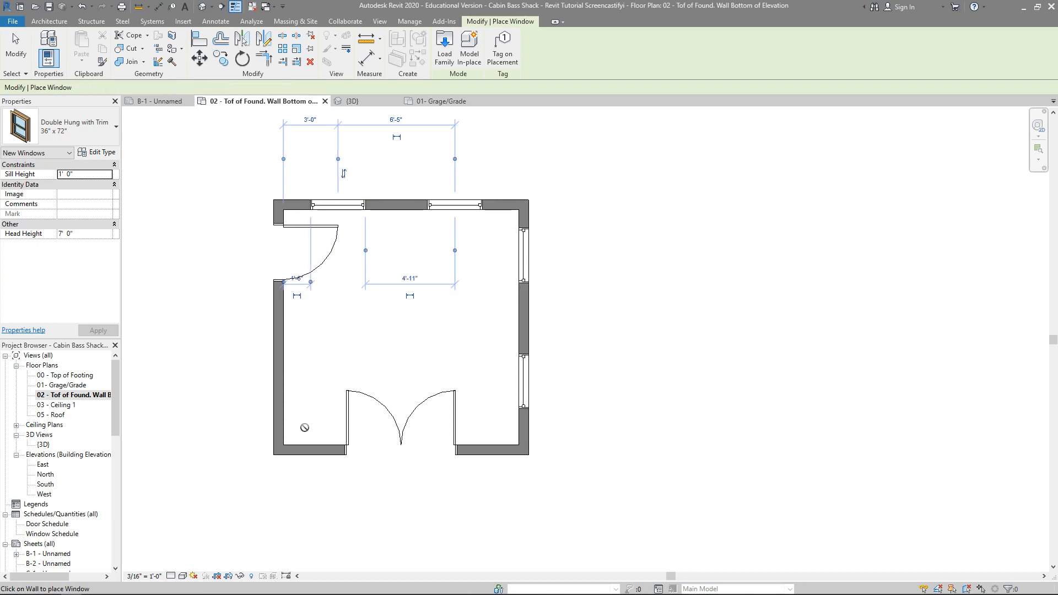
click(279, 382)
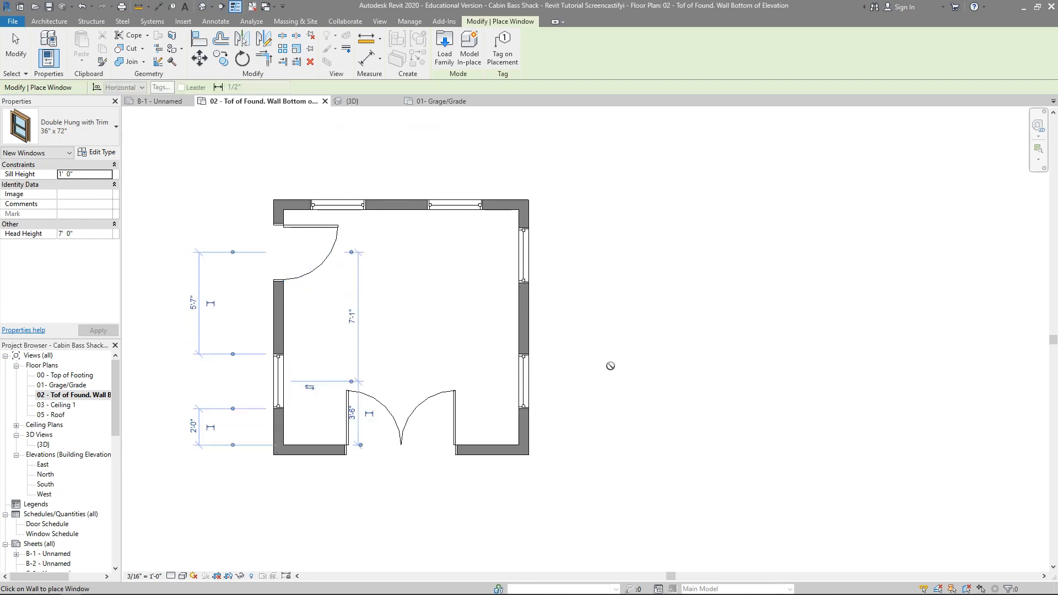
key(Escape)
key(Escape)
Step: Check the facing of the placed windows and flip the left wall's window so its exterior side faces outward
click(524, 385)
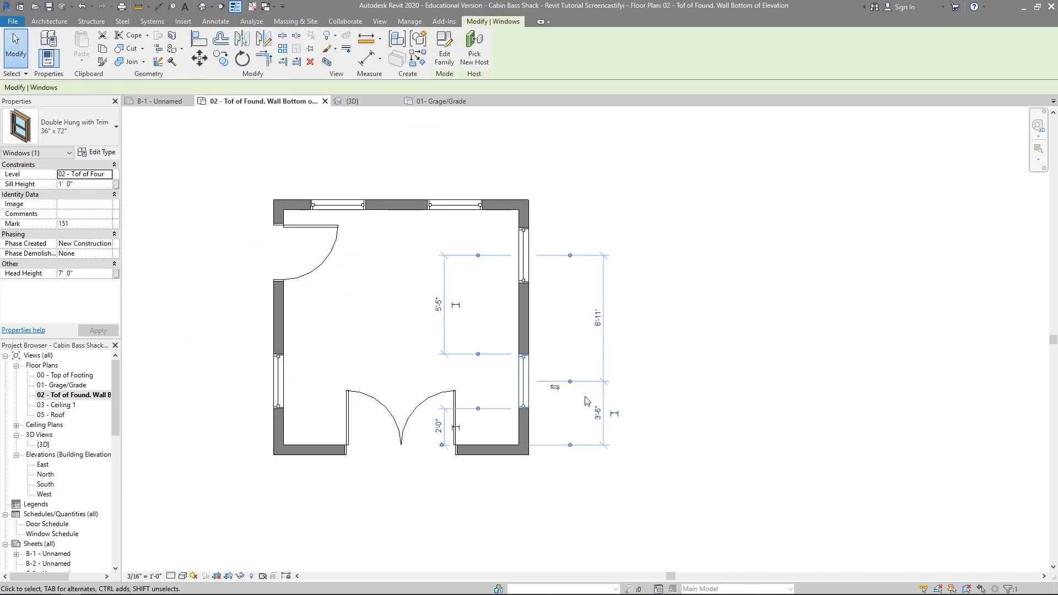
click(523, 256)
click(465, 209)
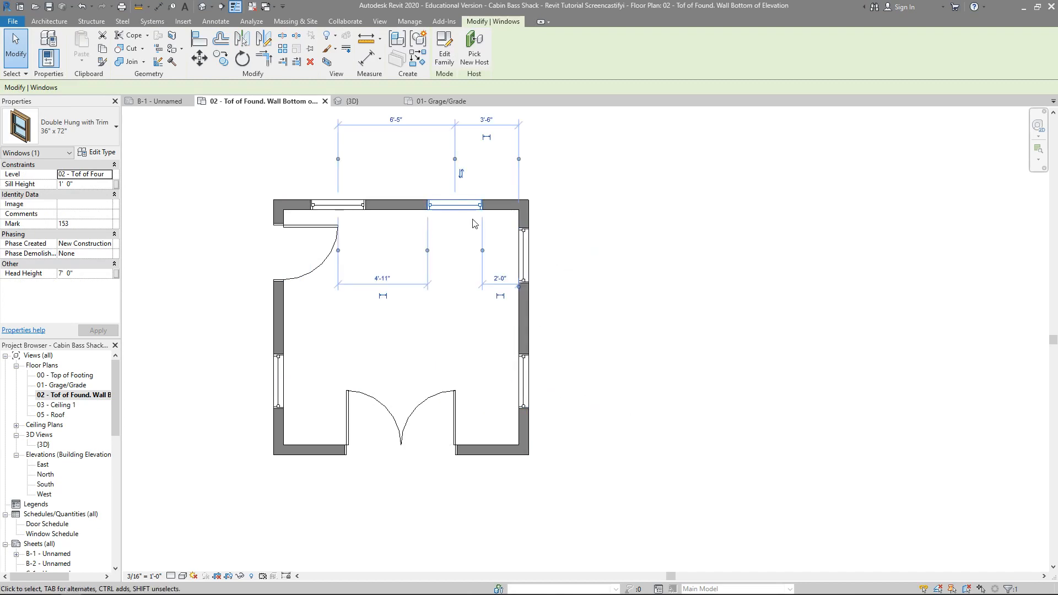
click(338, 205)
click(281, 385)
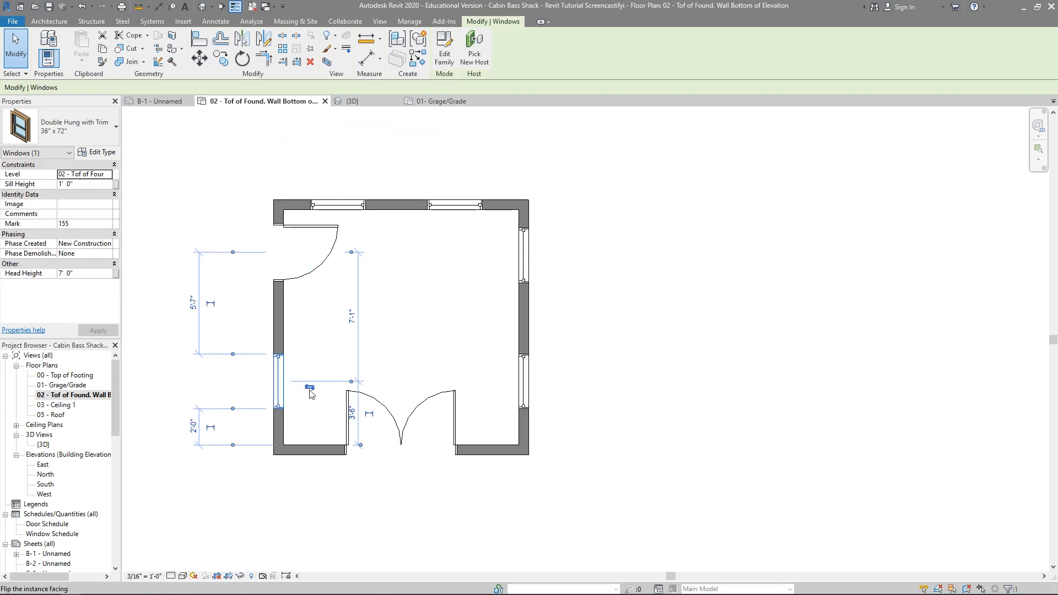
click(310, 389)
click(310, 392)
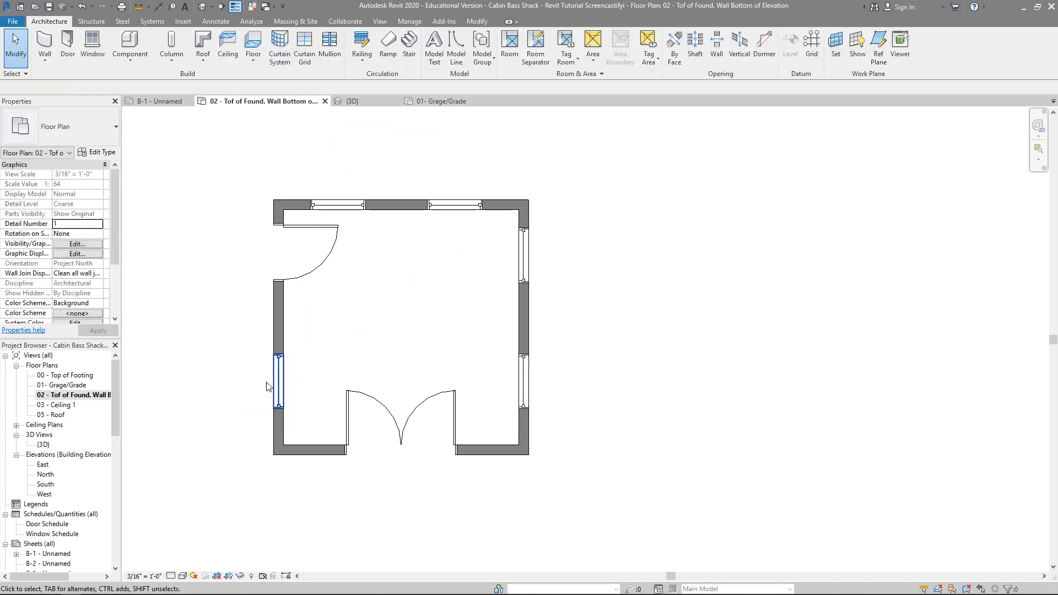
click(280, 384)
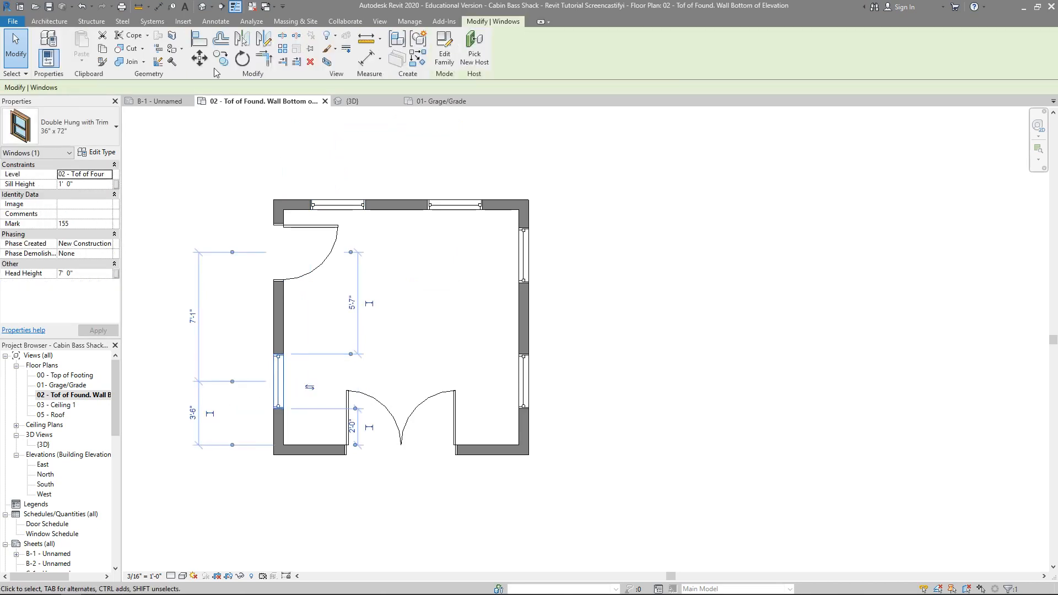
Step: Inspect the doors and windows in the 3D view, orbiting around to the exterior of the left wall's window
click(202, 7)
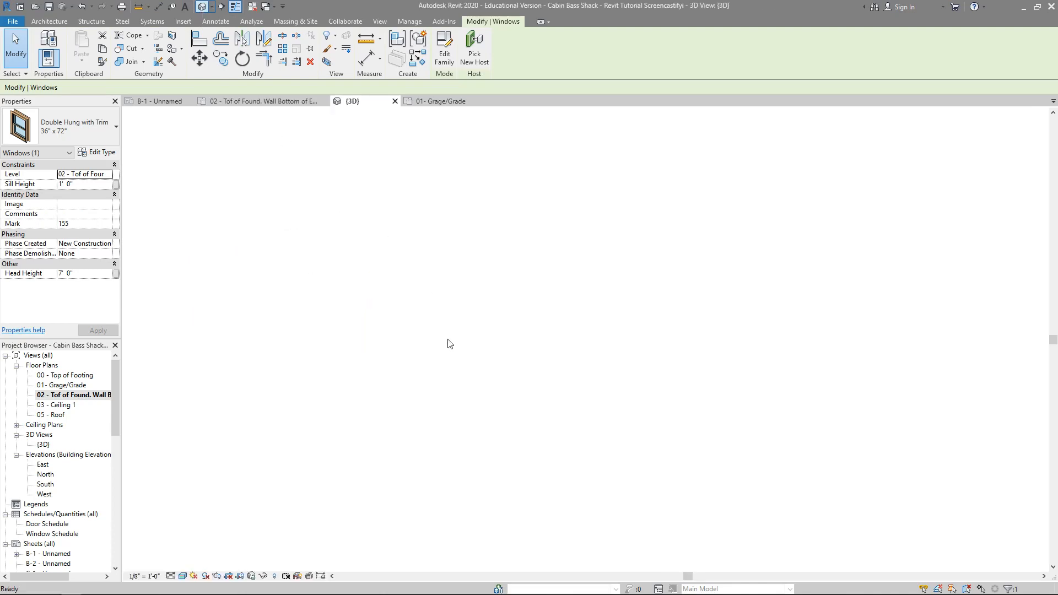
middle_drag(679, 422, 701, 430)
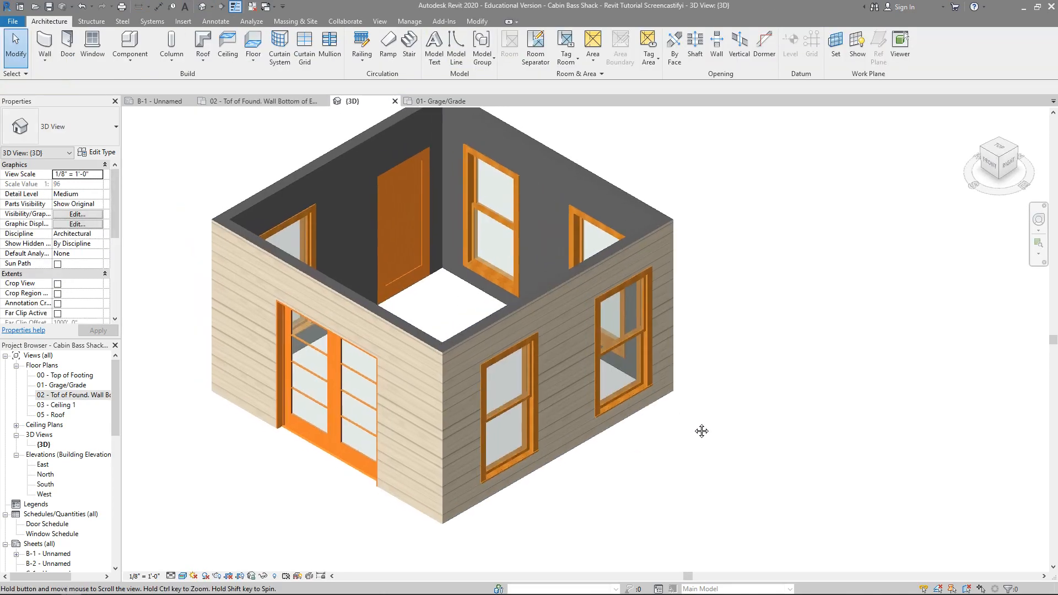
scroll(544, 398, up, 4)
scroll(731, 335, down, 4)
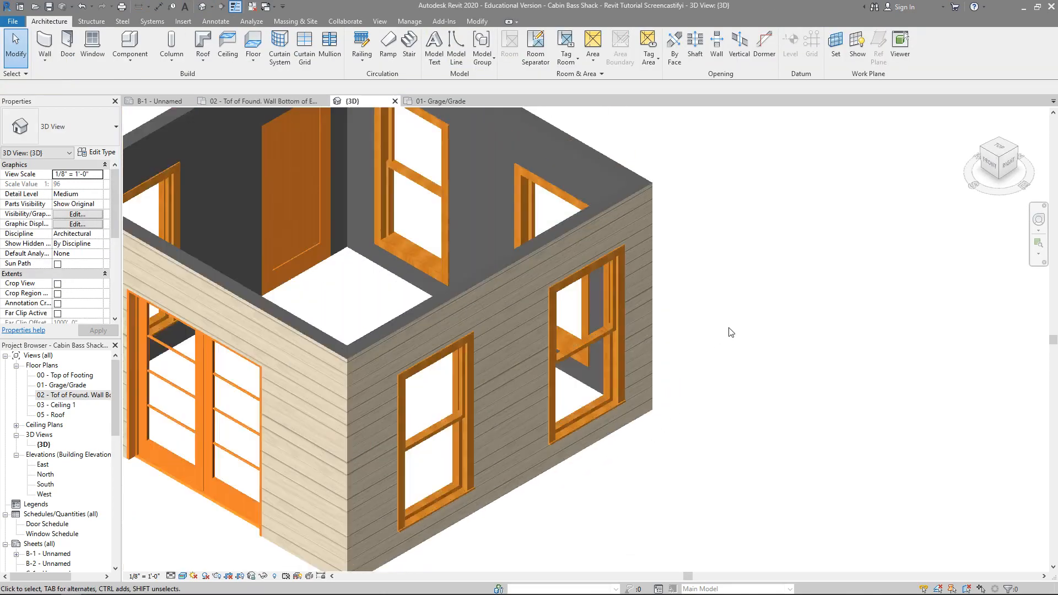
mouse_move(996, 161)
mouse_down()
mouse_move(136, 169)
mouse_move(369, 165)
mouse_up()
scroll(419, 494, up, 3)
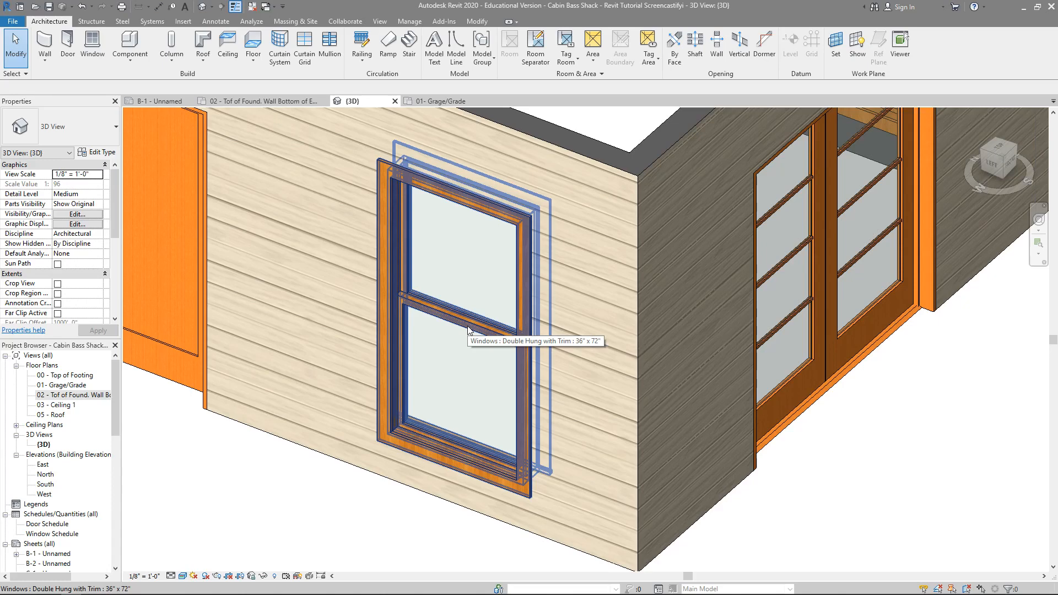
Step: Return to the floor plan 02 - Tof of Found. Wall Bottom of Elevation and check the right wall and the left wall's window
double_click(104, 394)
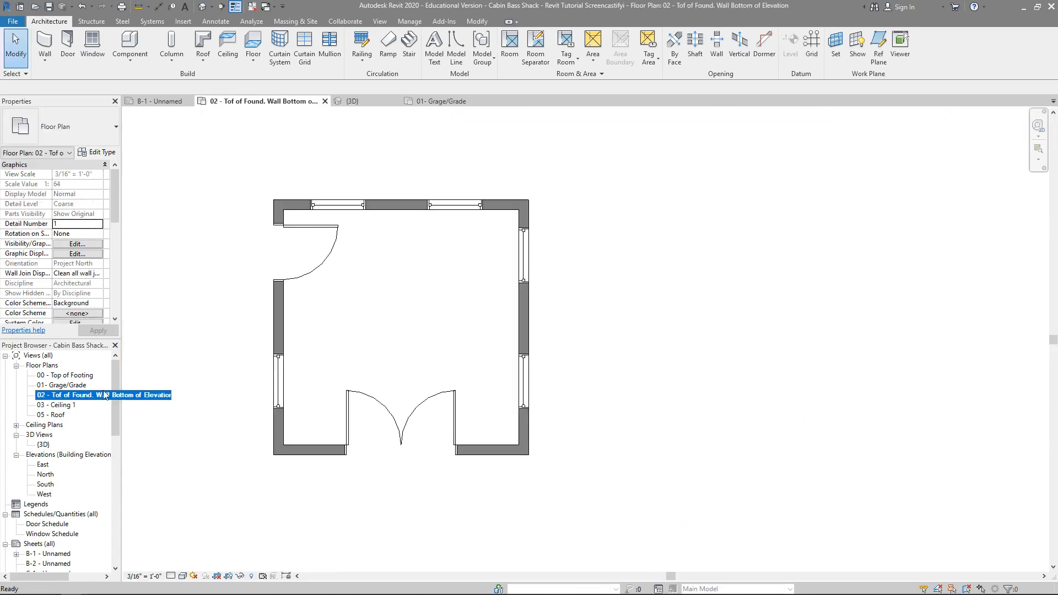
click(526, 310)
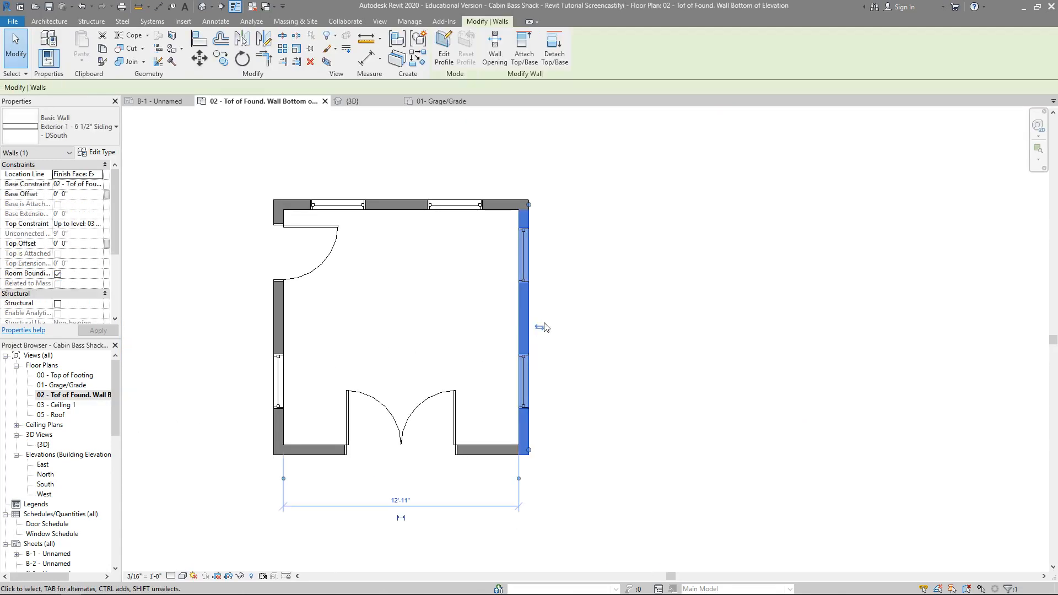
click(279, 386)
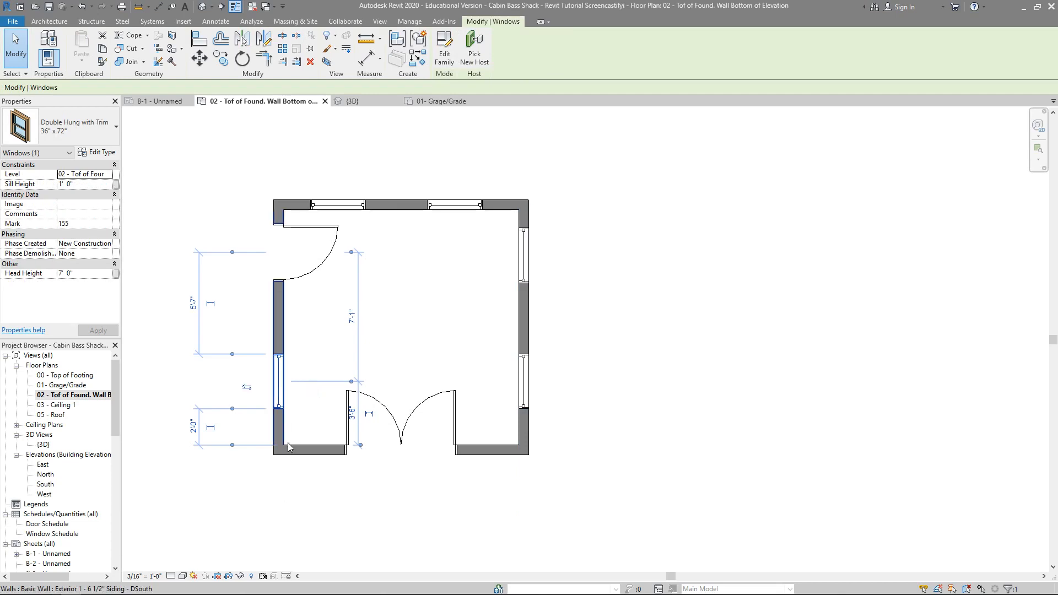
click(293, 491)
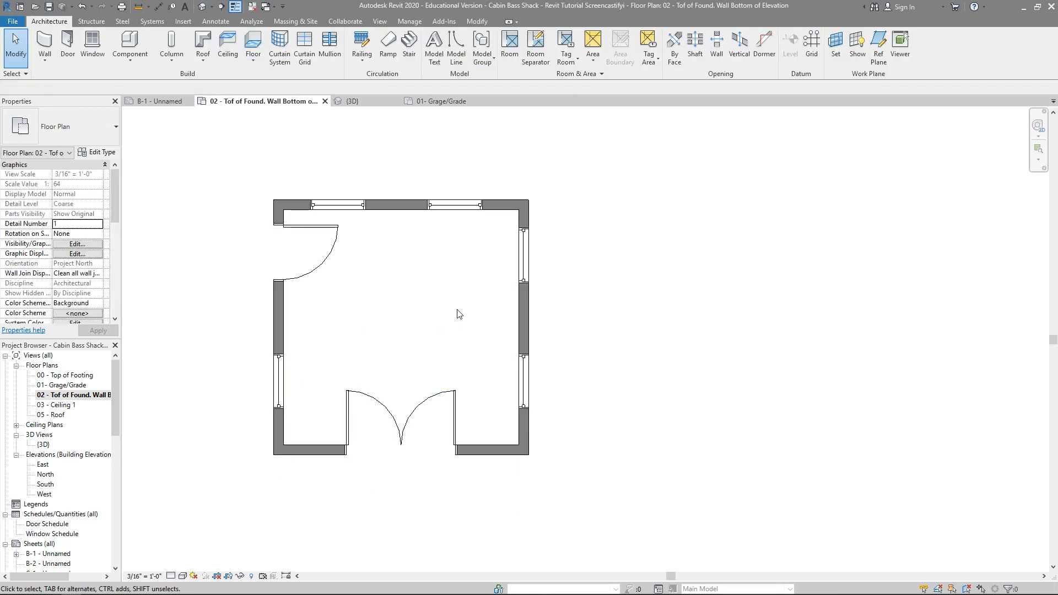
scroll(459, 314, down, 2)
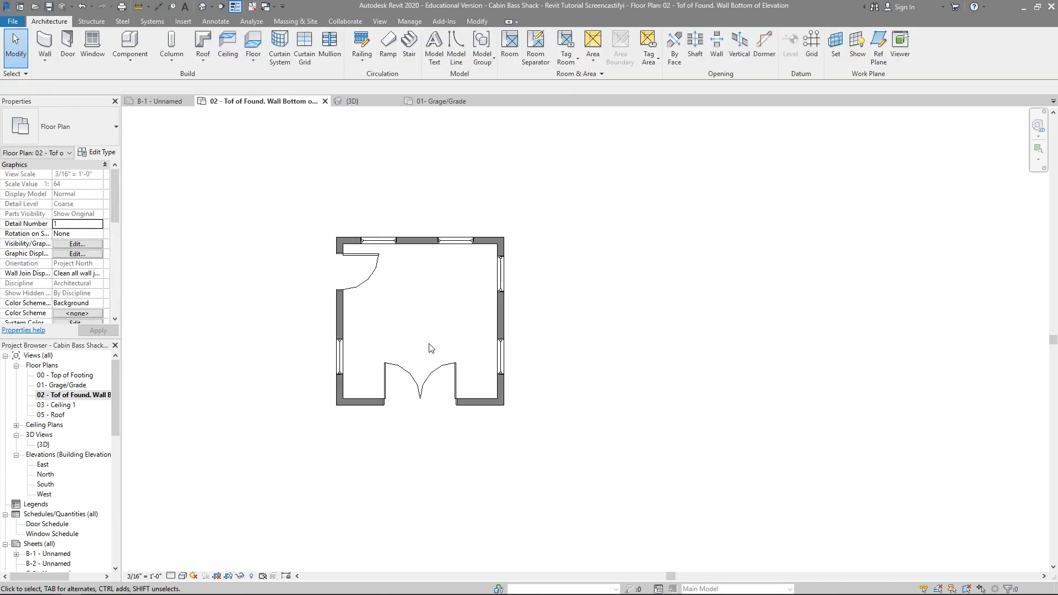
scroll(431, 348, up, 2)
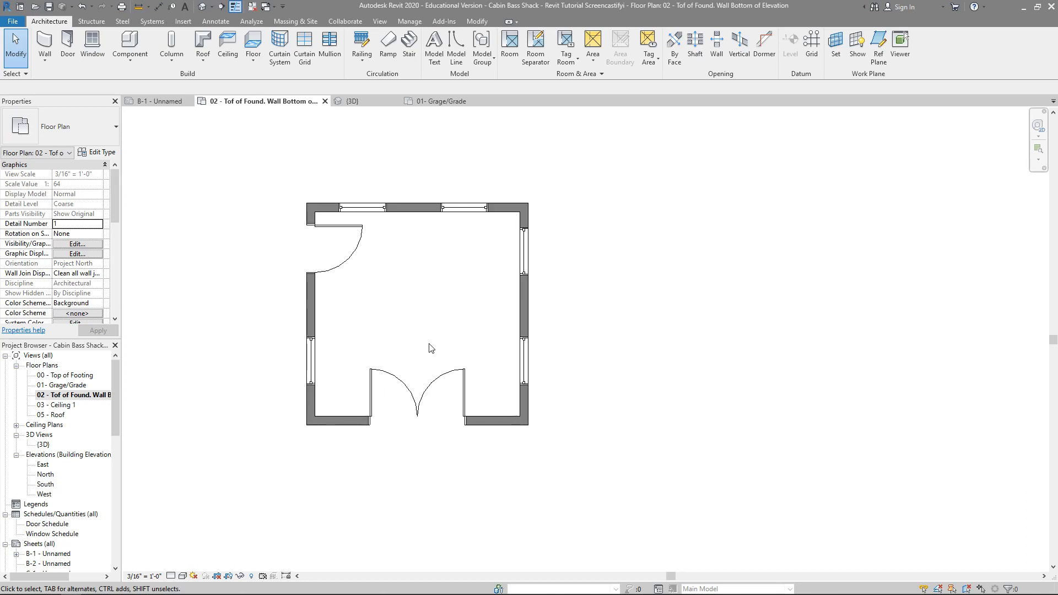
Step: Move the right wall so the inside distance between the left and right walls is 14'-0"
click(517, 296)
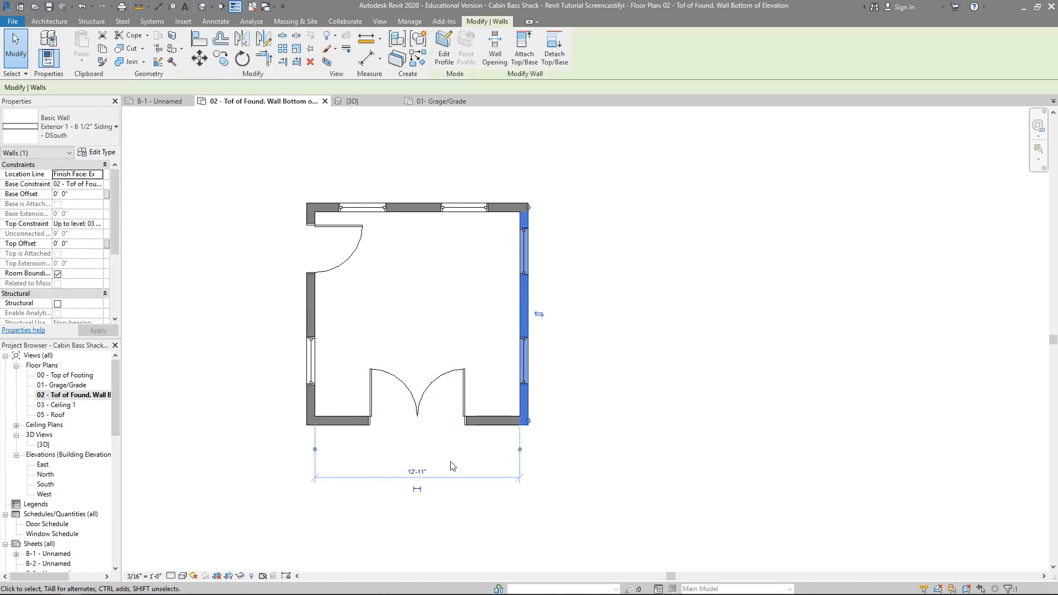
scroll(450, 466, up, 2)
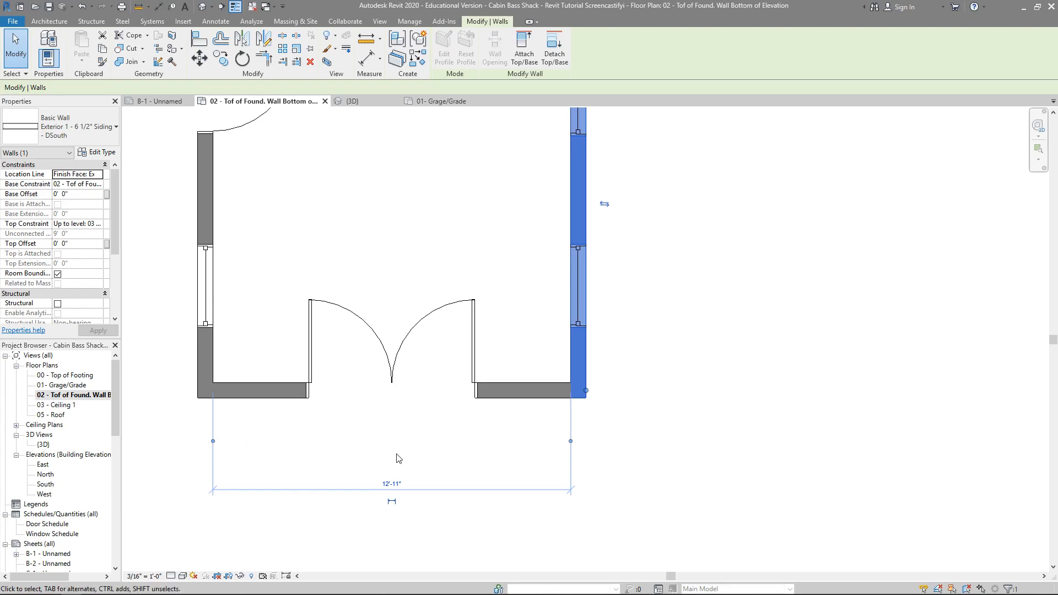
scroll(401, 457, down, 1)
scroll(401, 459, up, 1)
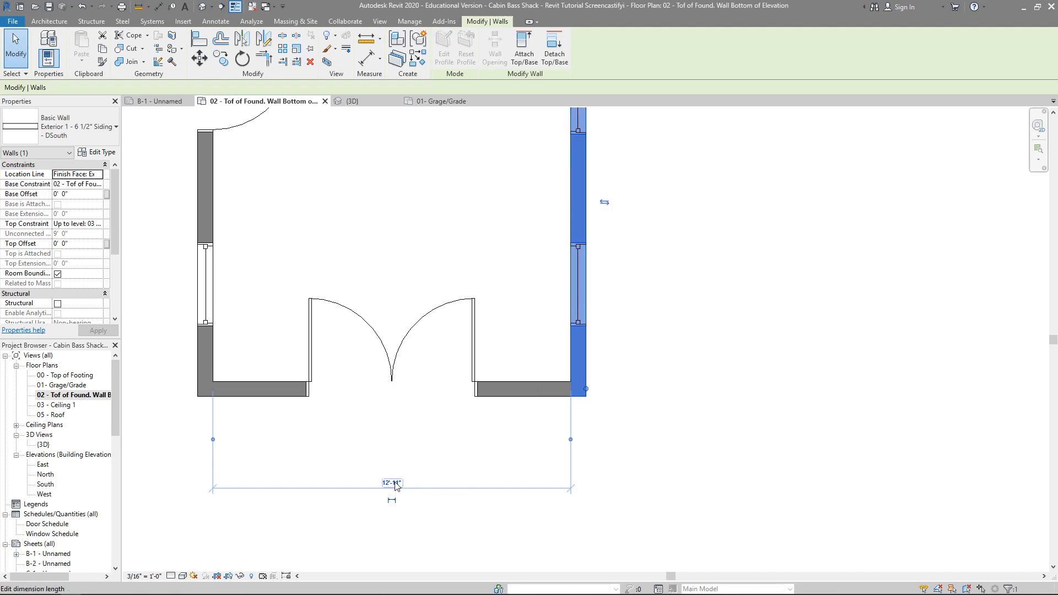
click(395, 483)
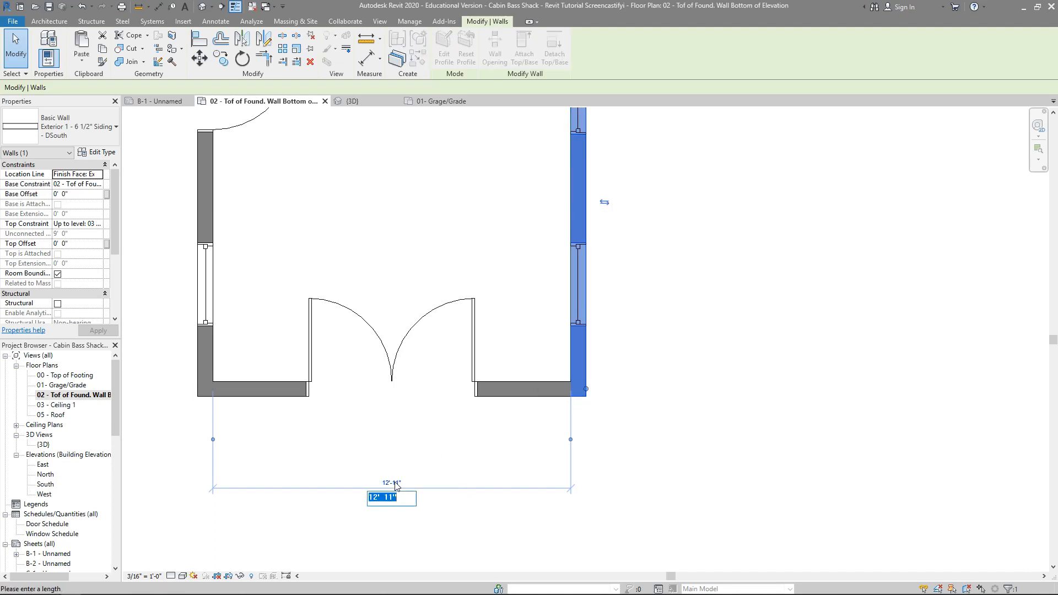
text(14)
key(Return)
scroll(658, 404, down, 3)
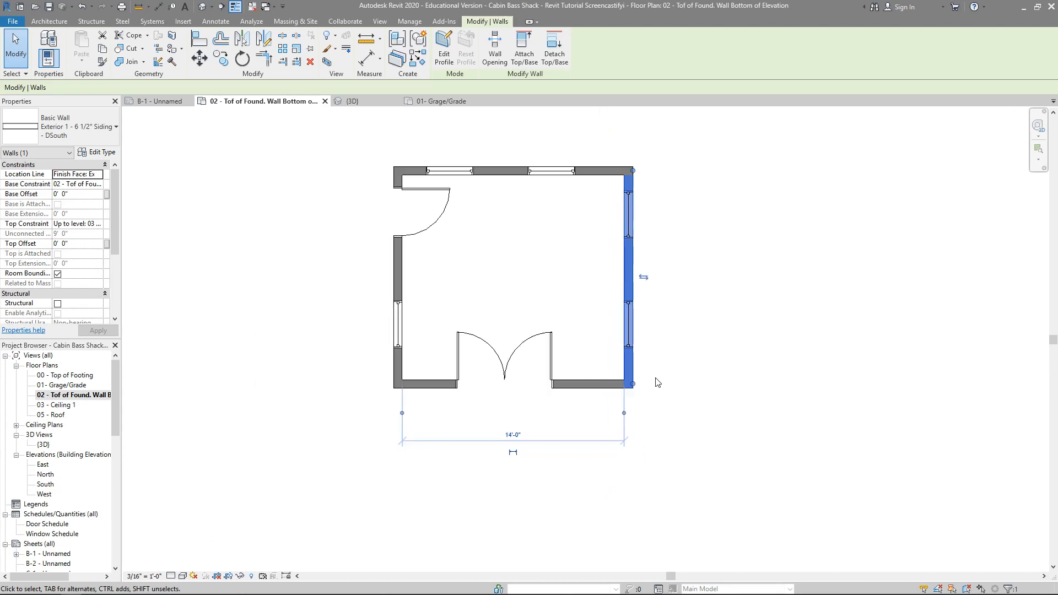
Step: Try moving the upper wall to a 10'-0" inside distance from the lower wall, and undo the move
click(549, 236)
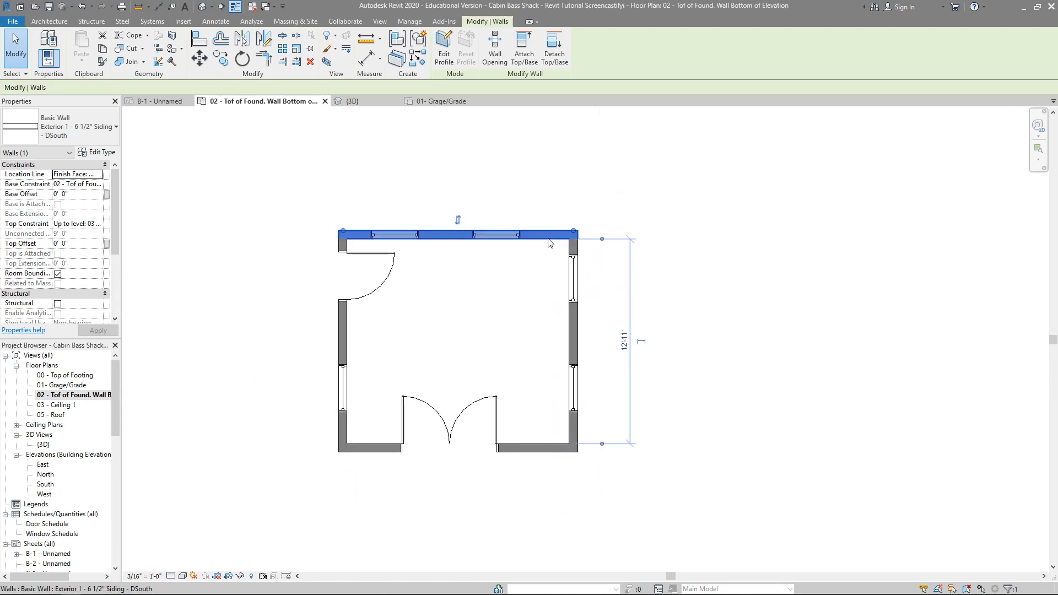
scroll(628, 391, up, 3)
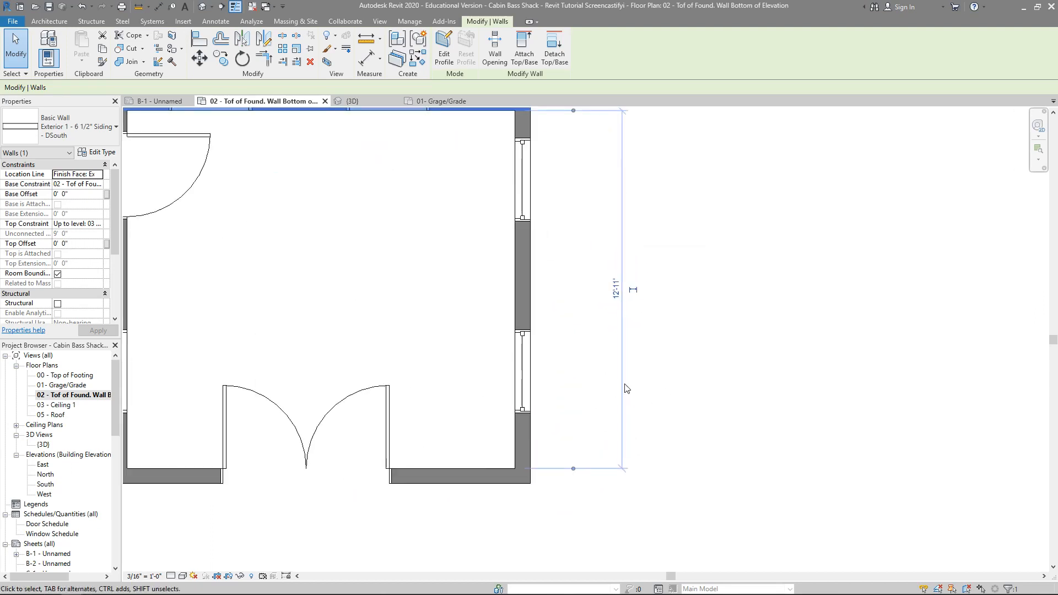
click(617, 290)
text(1)
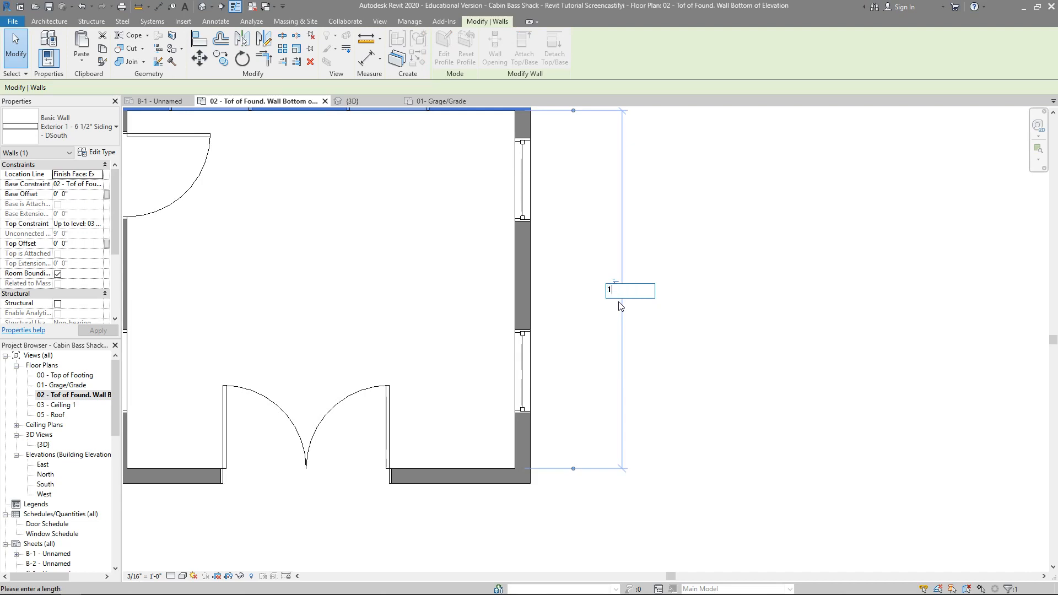
text(0)
key(Return)
scroll(531, 281, down, 3)
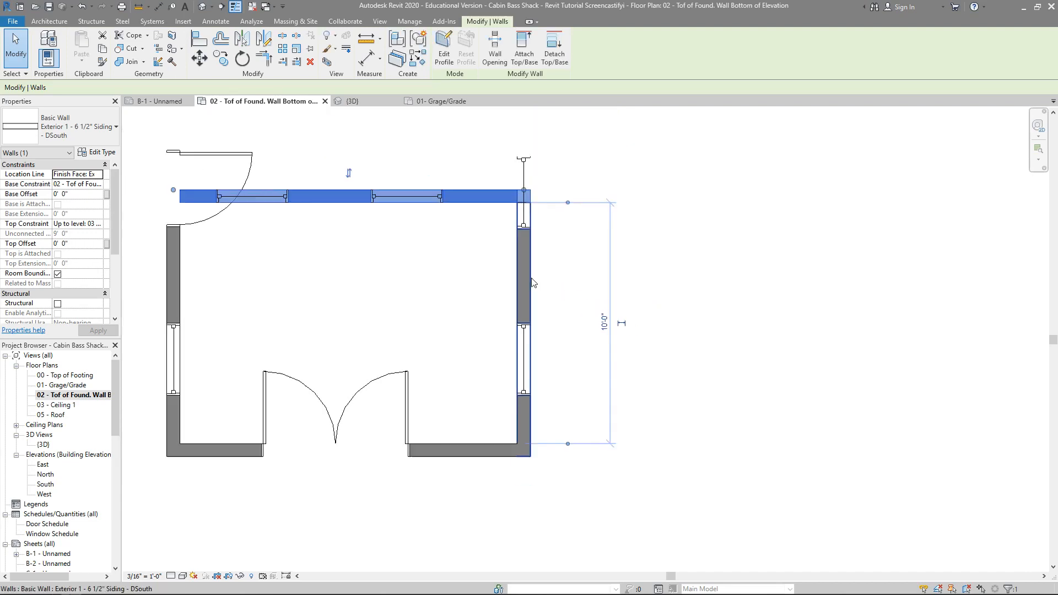
scroll(454, 301, up, 2)
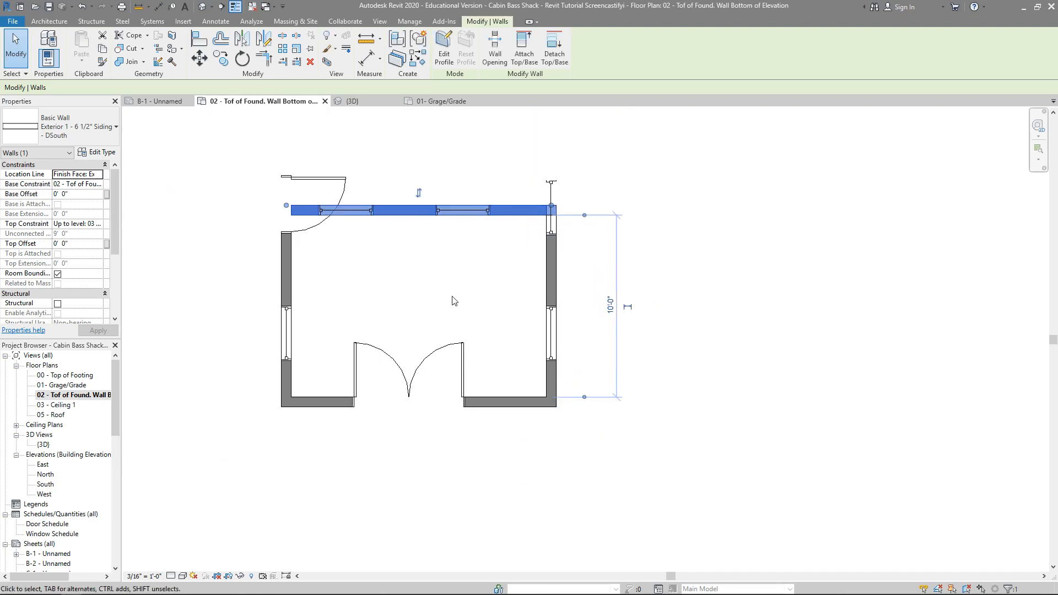
click(452, 296)
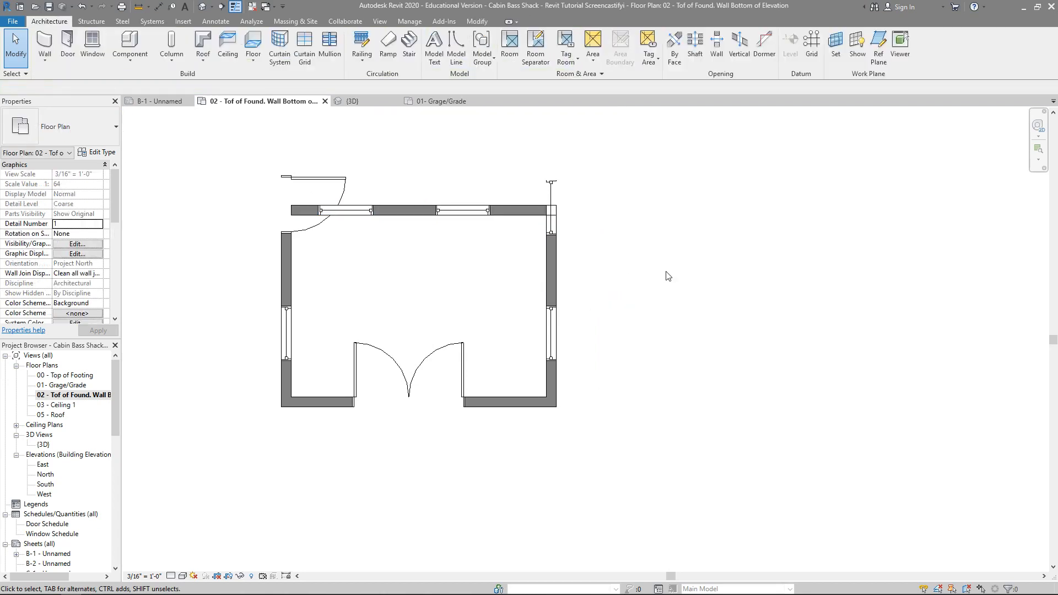
scroll(665, 270, up, 3)
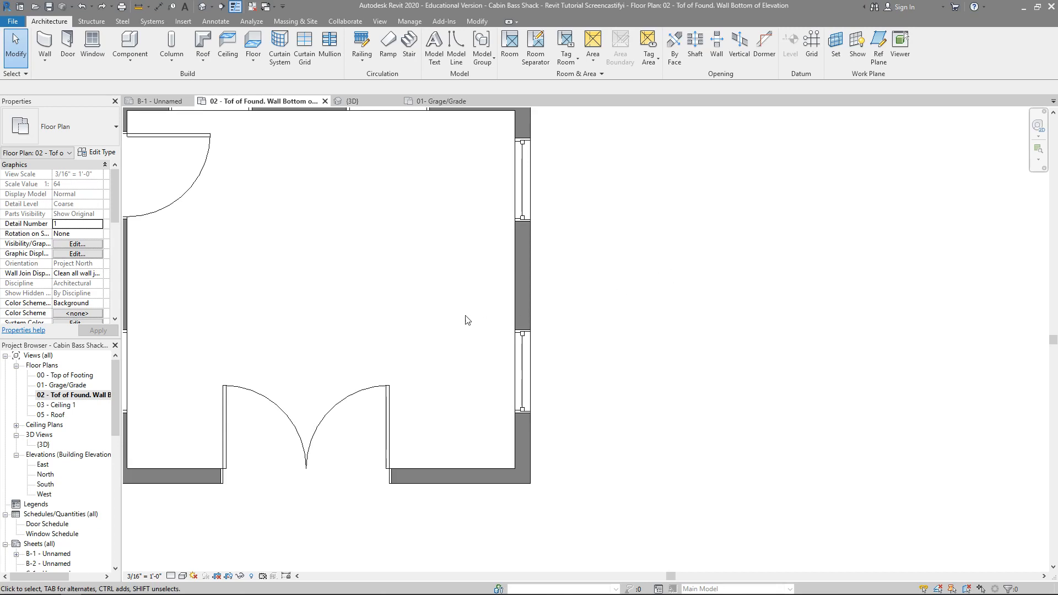
scroll(465, 319, down, 4)
middle_drag(473, 323, 518, 333)
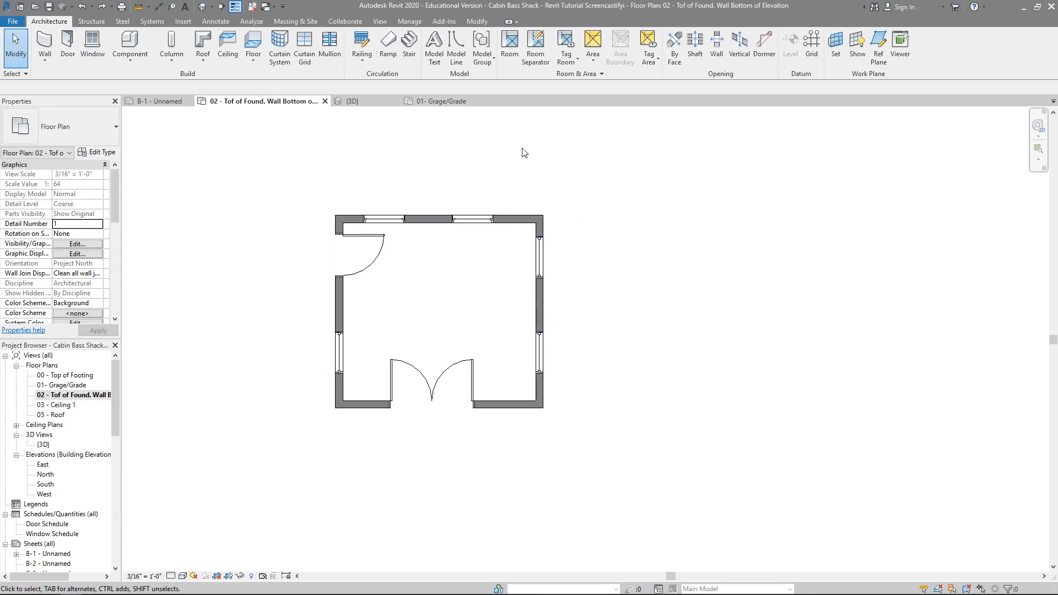
Step: Examine the placement dimensions of the right wall's windows and the left wall's single door
click(540, 352)
click(540, 262)
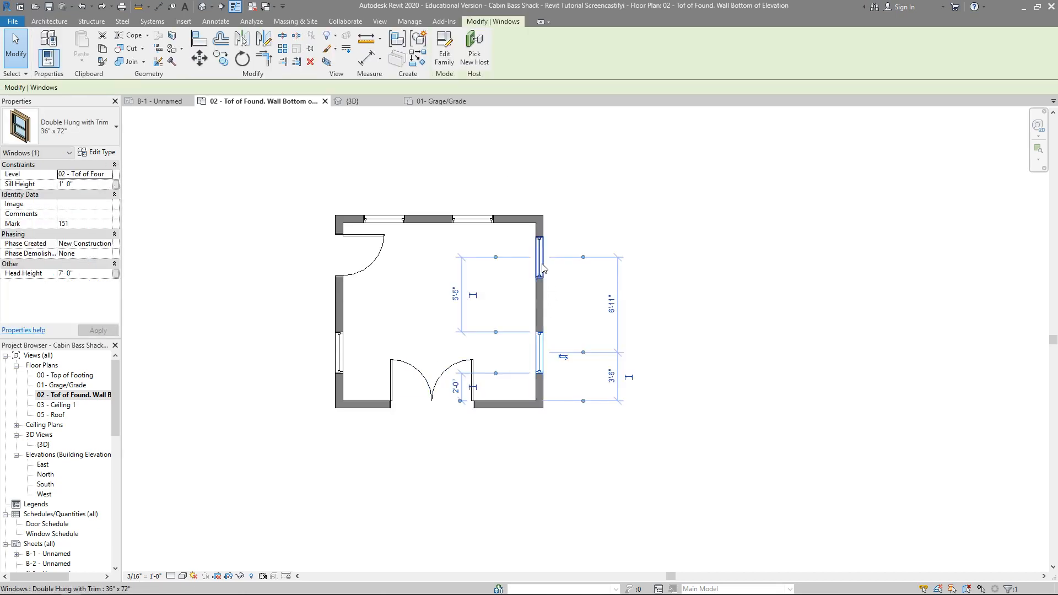
click(368, 245)
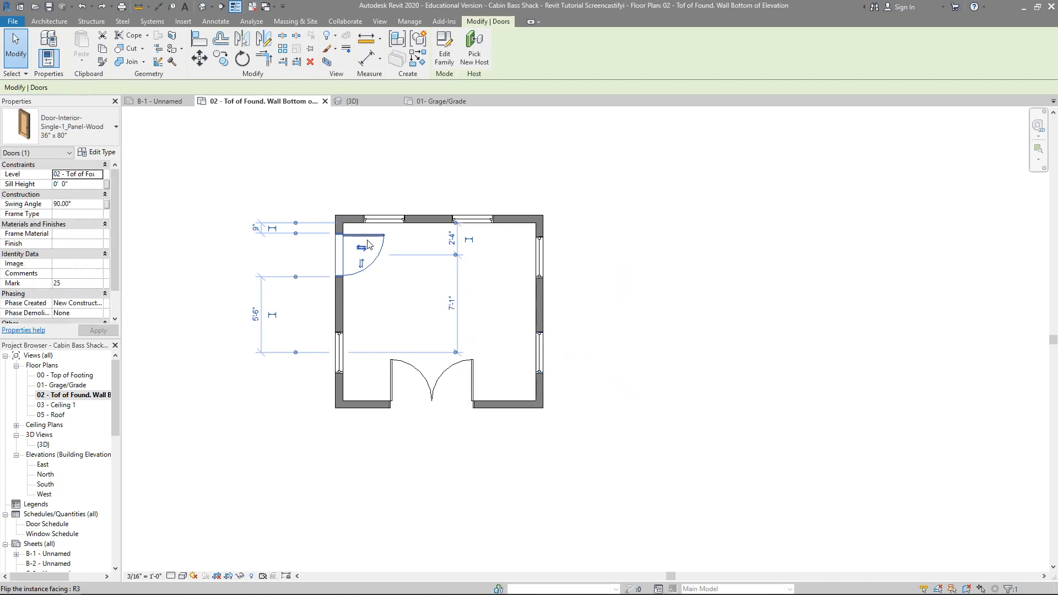